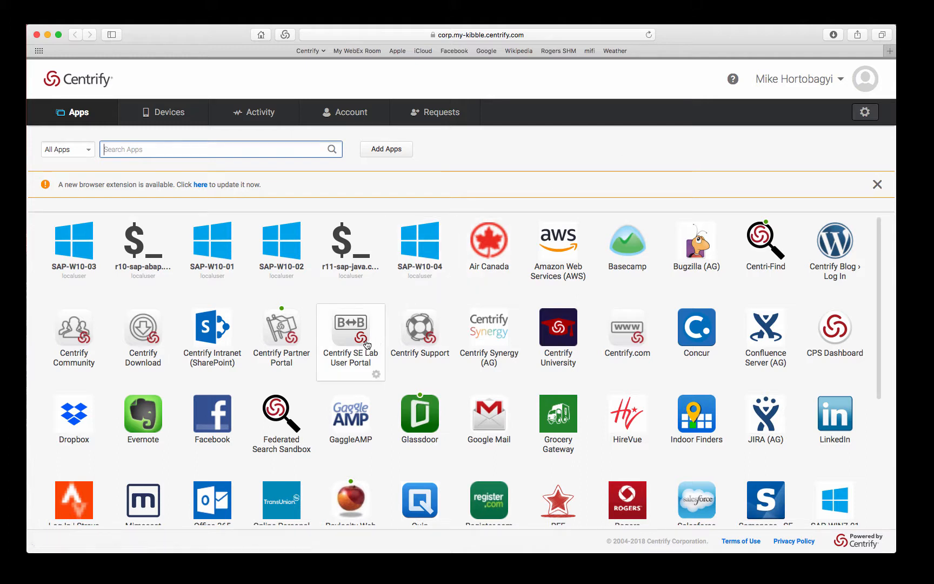
- Launch ServiceNow - Demo from the Centrify SE Lab User Portal and request the additional authentication by email
left_click(358, 350)
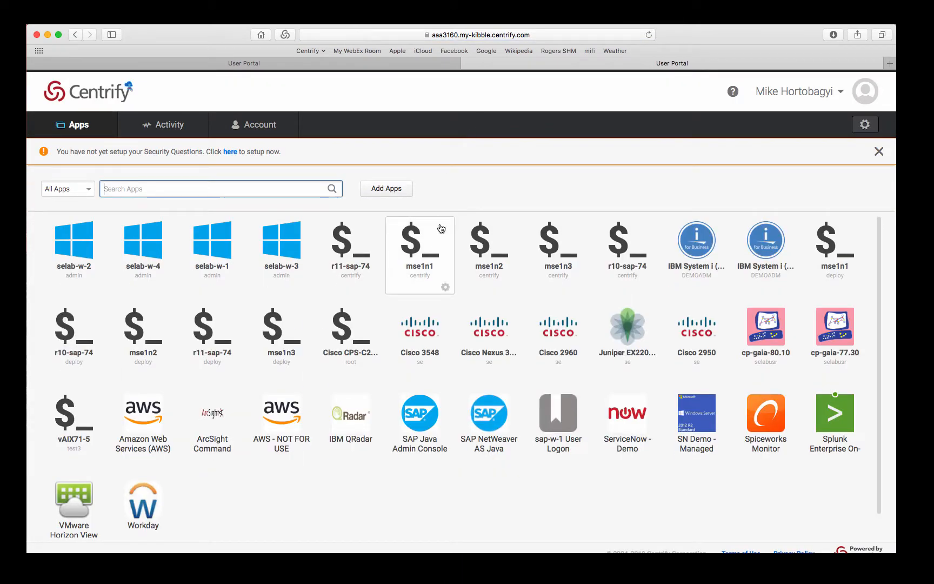
left_click(635, 447)
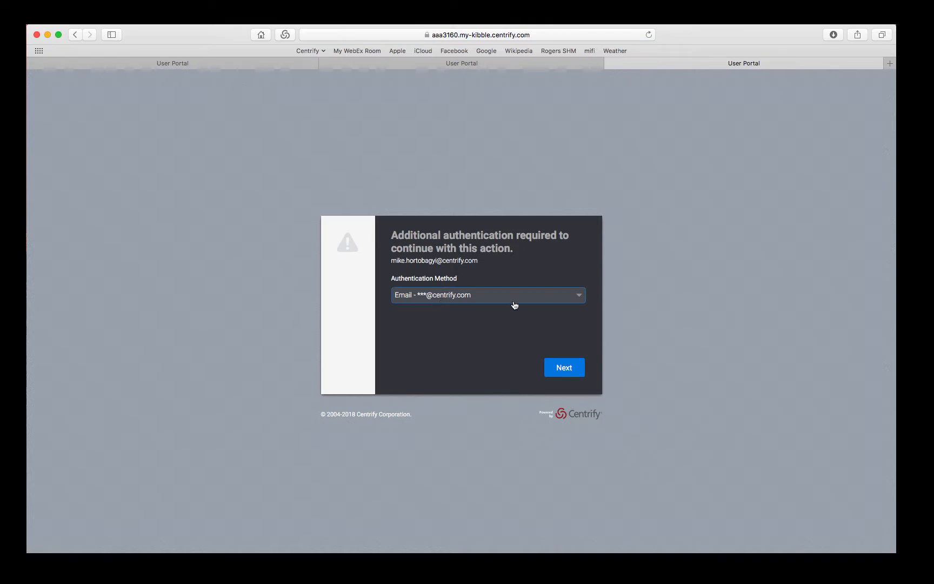
left_click(576, 302)
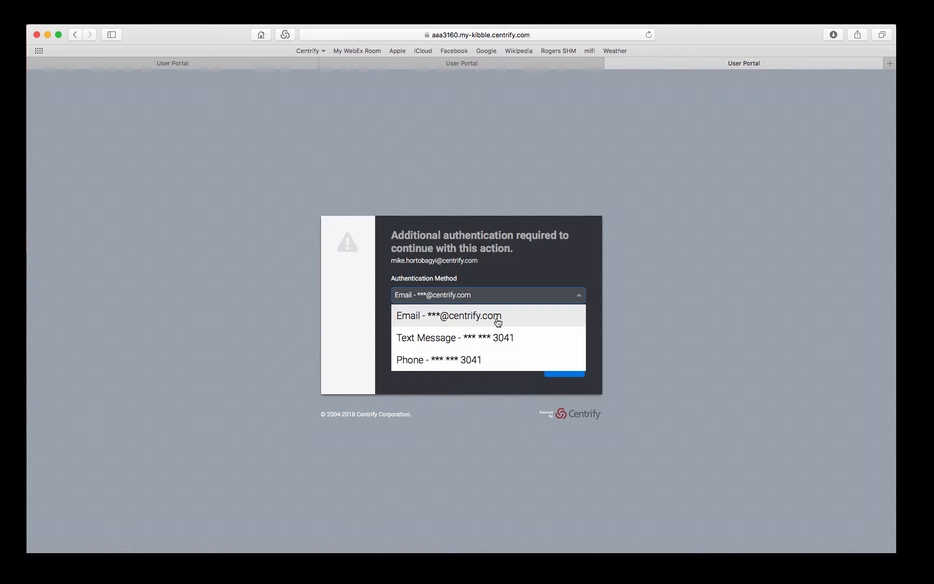
left_click(497, 321)
left_click(547, 368)
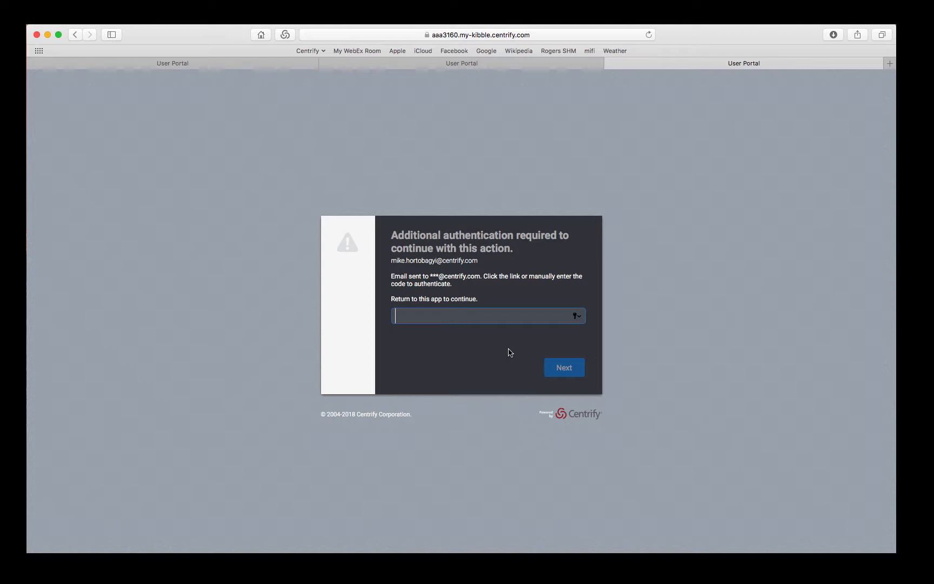
- Switch to the mirrored phone and approve the sign-in through the authentication link in the Centrify verification email
key("super+Tab")
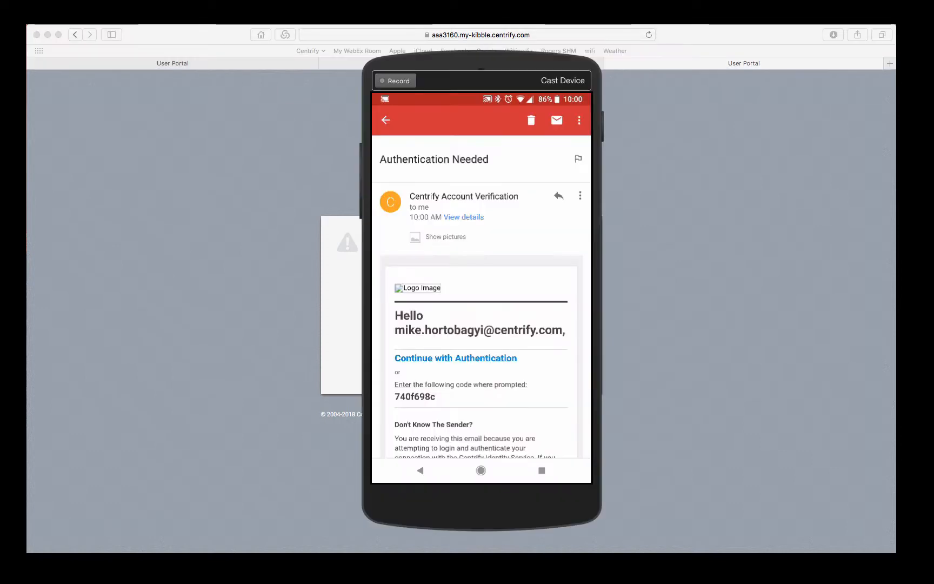
scroll(481, 302, "down", 2)
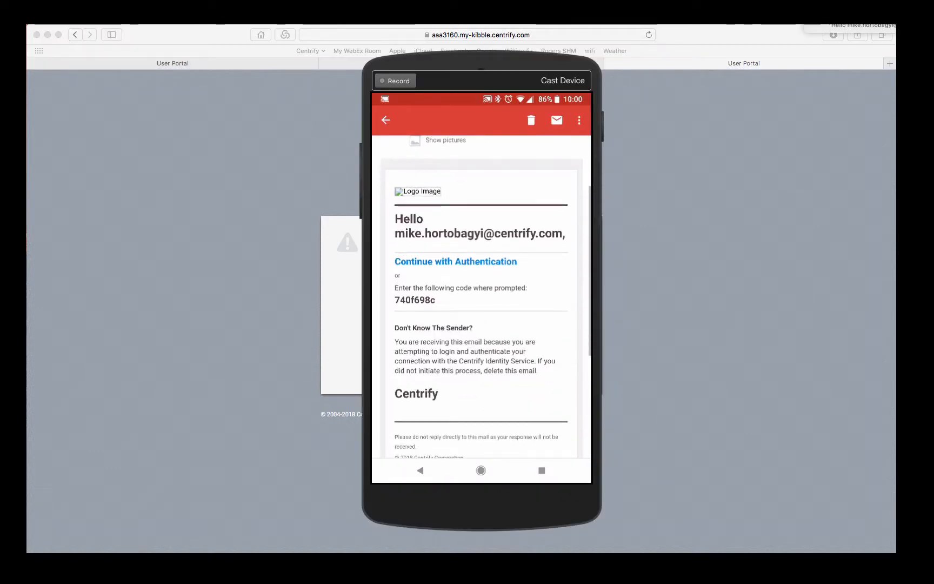
scroll(481, 303, "down", 1)
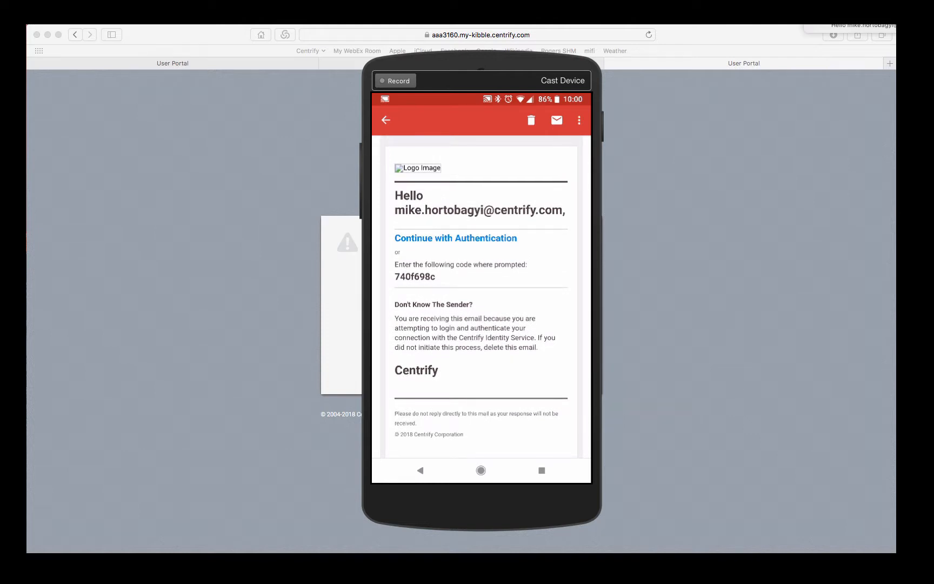
left_click(456, 239)
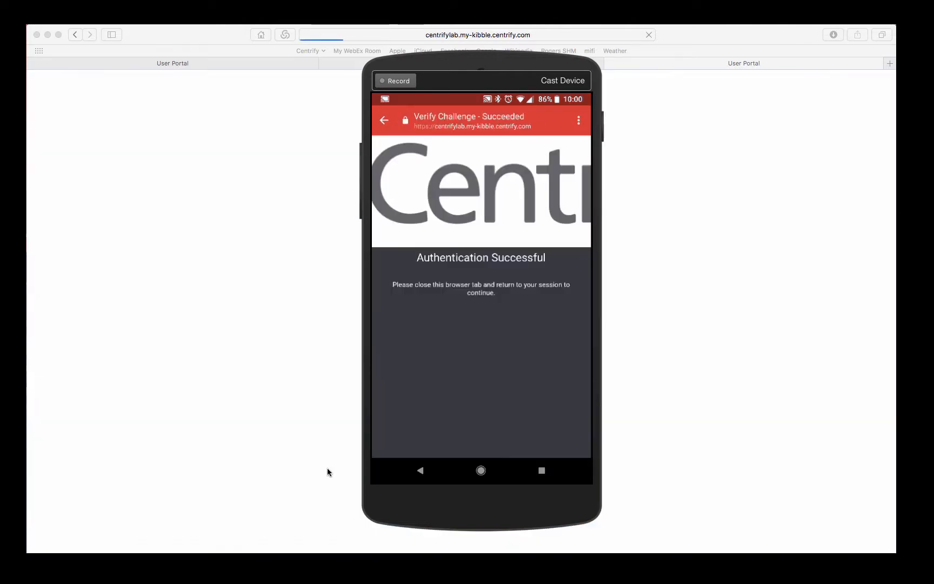
left_click(275, 440)
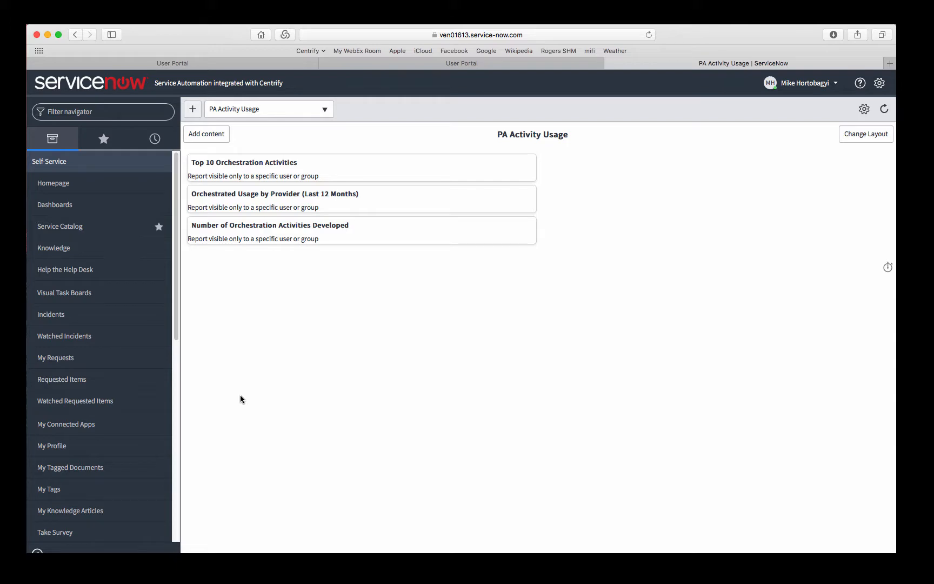
- Try to open the SN Demo - Managed account session from the SE Lab User Portal
left_click(492, 64)
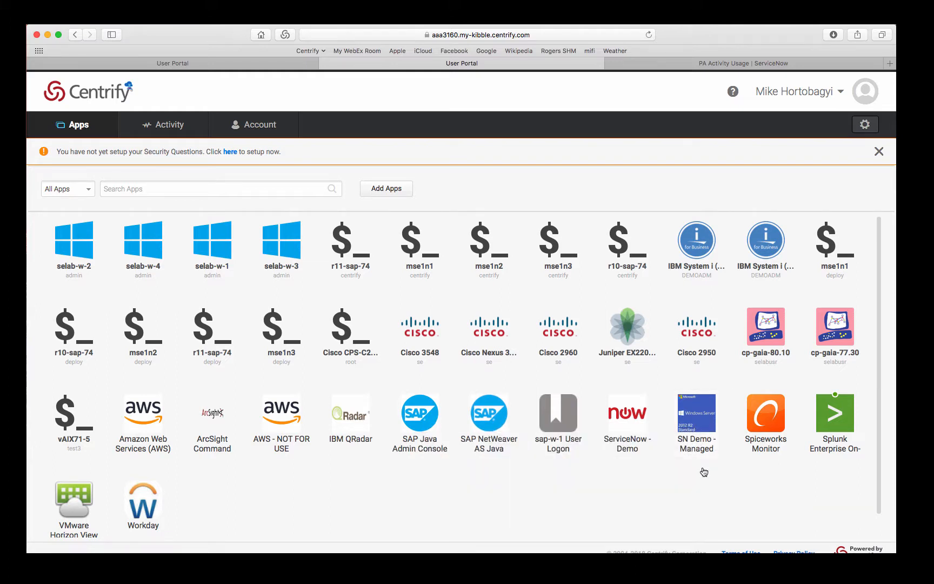
left_click(701, 444)
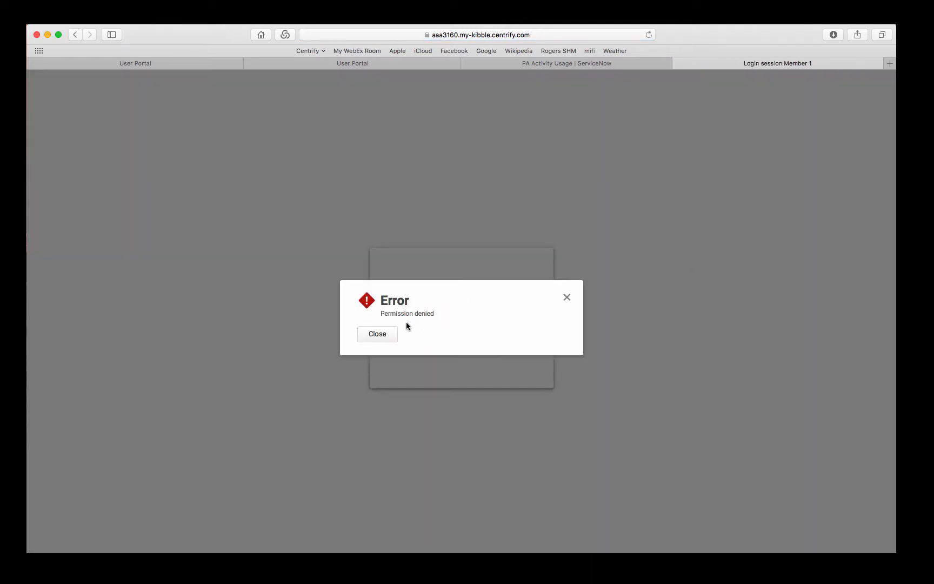
left_click(379, 333)
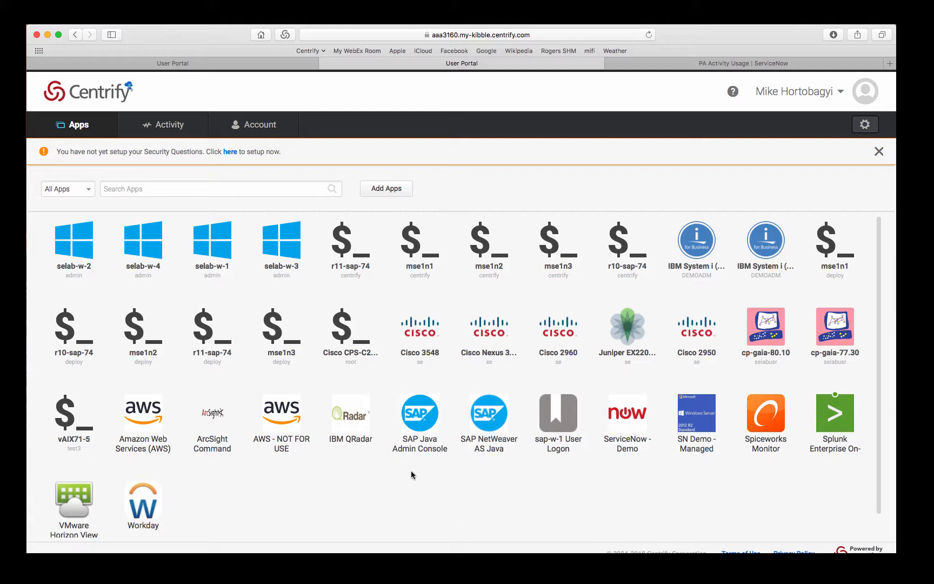
- Switch to ServiceNow and open the Centrify App Access request form from the Service Catalog
left_click(677, 69)
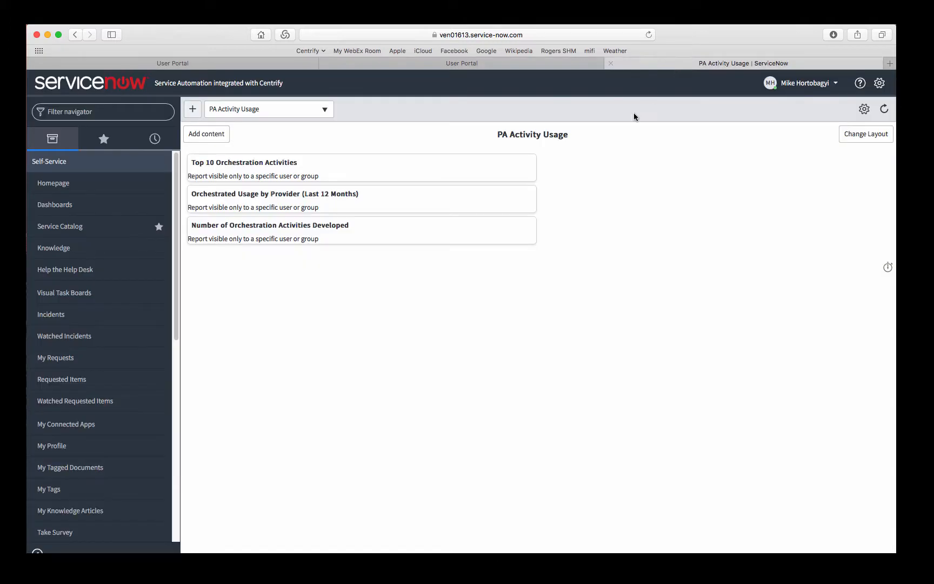
left_click(79, 227)
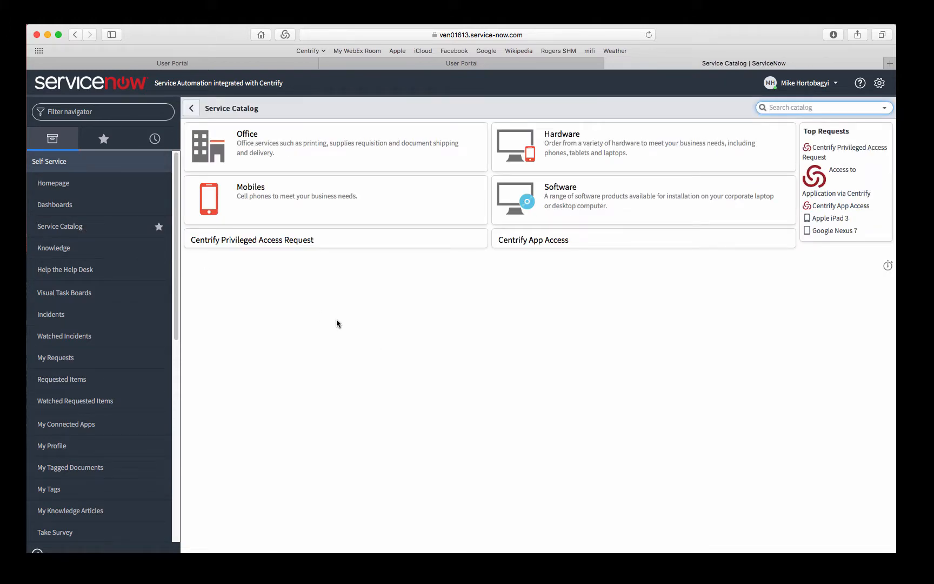
left_click(523, 246)
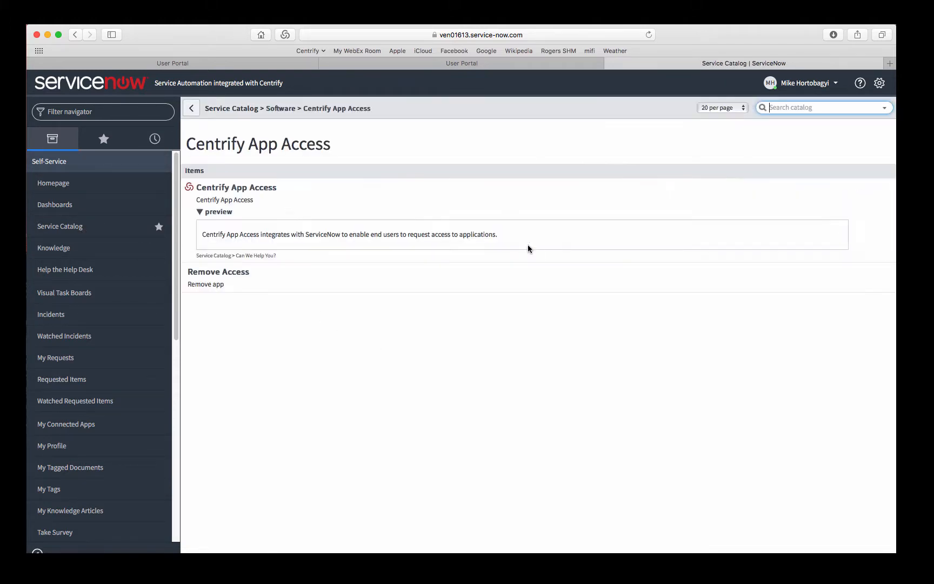
left_click(294, 238)
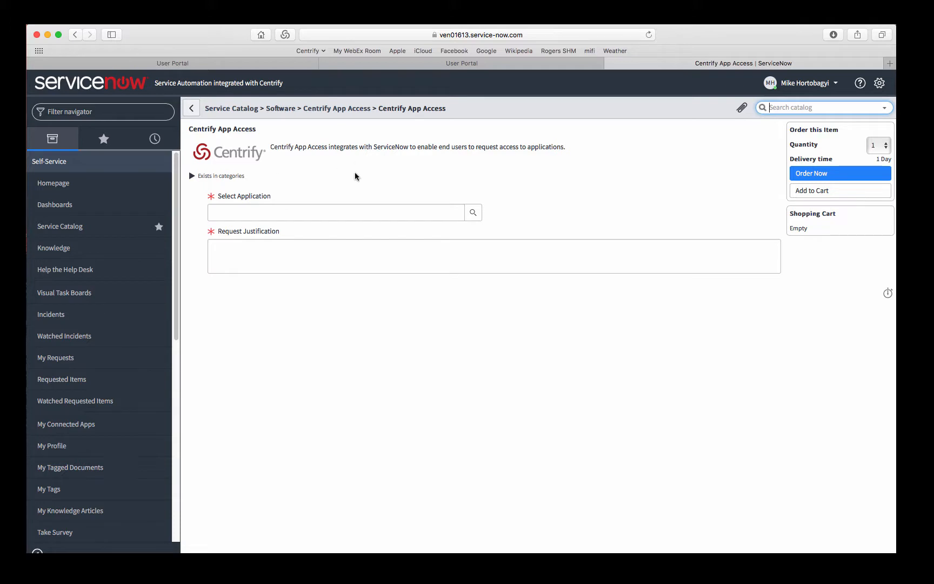
- Look up Wordpress in the Centrify Applications list and select it as the requested application
left_click(473, 212)
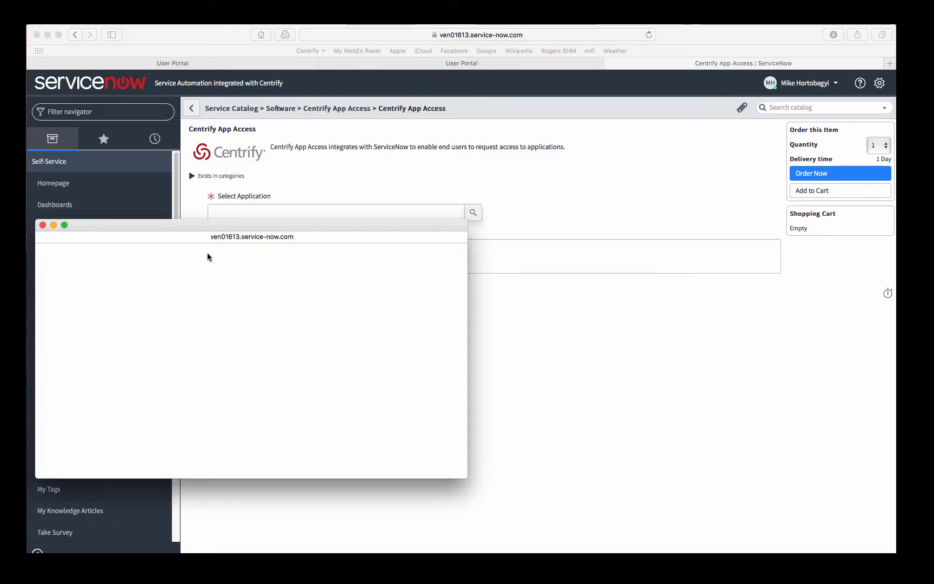
left_click_drag(220, 230, 434, 180)
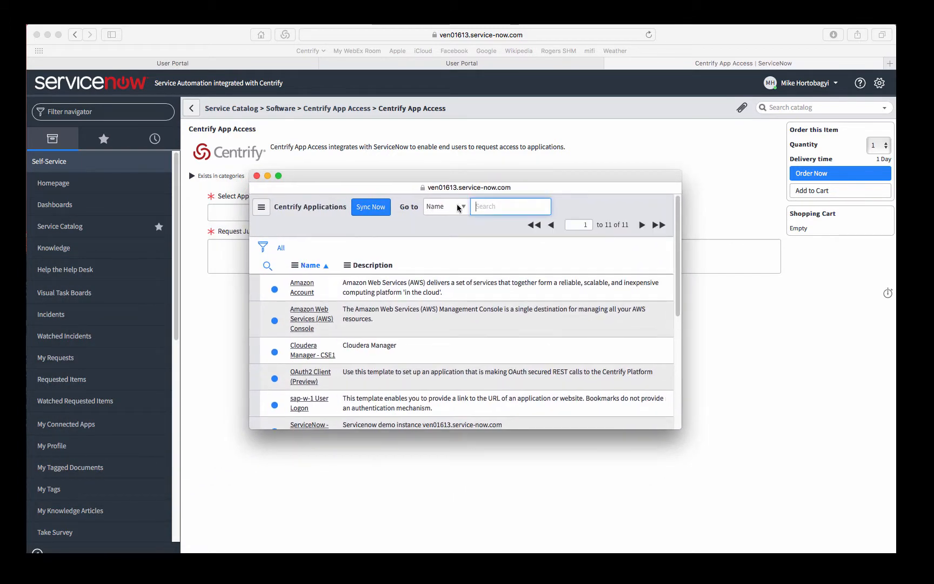
type("Wordpress")
key("Return")
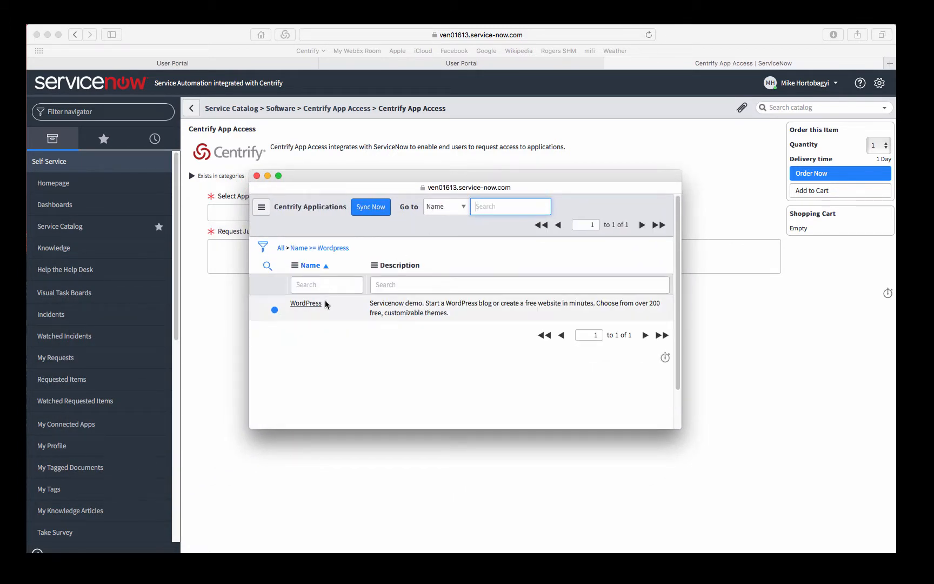
left_click(310, 308)
- Order the app access with the justification "I need access to this app for a demo." and expand the order's stage details
left_click(404, 269)
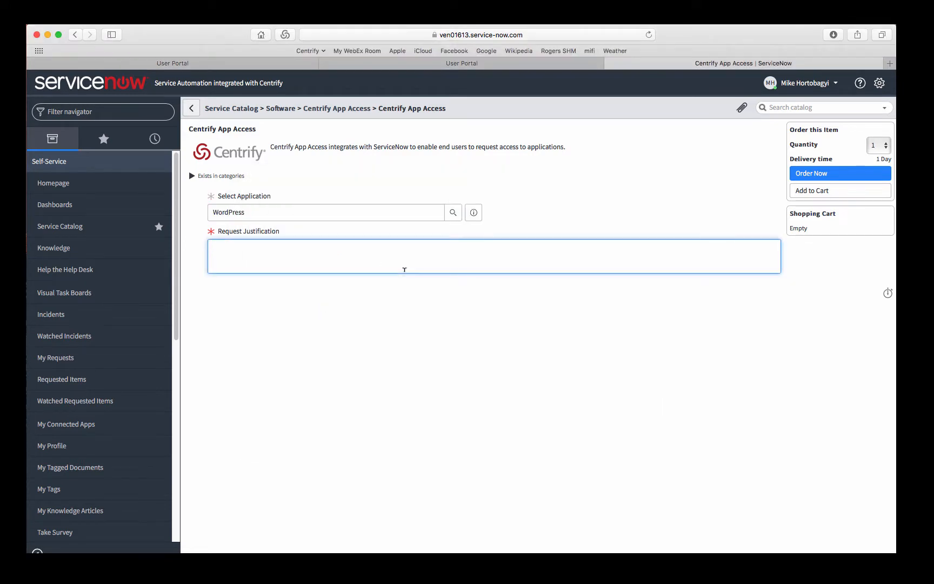
type("I need access to this app for a demo.")
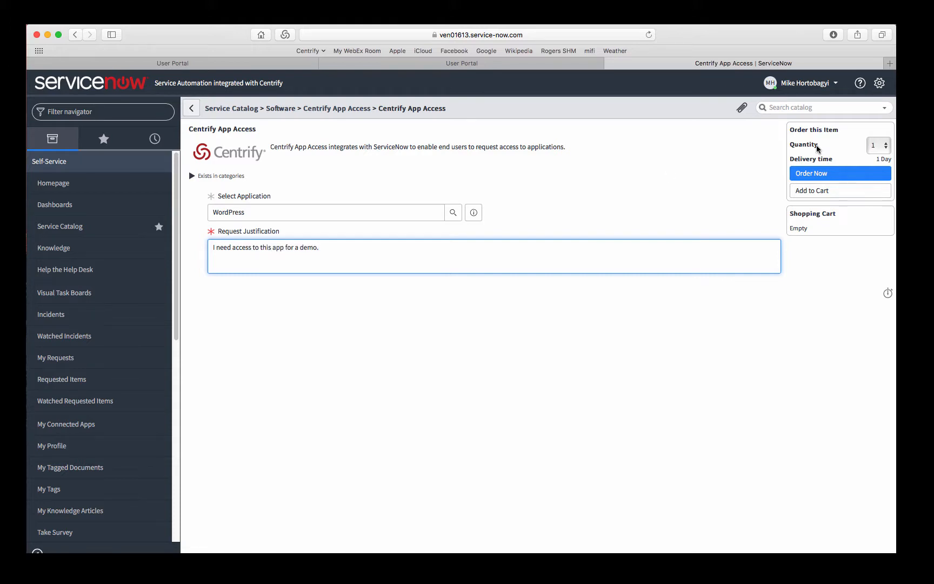
left_click(824, 174)
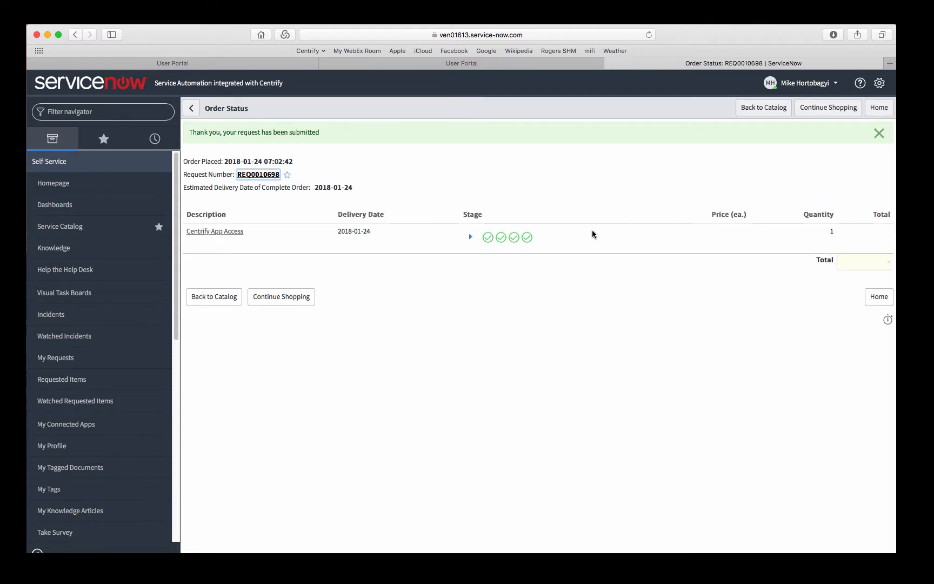
left_click(470, 237)
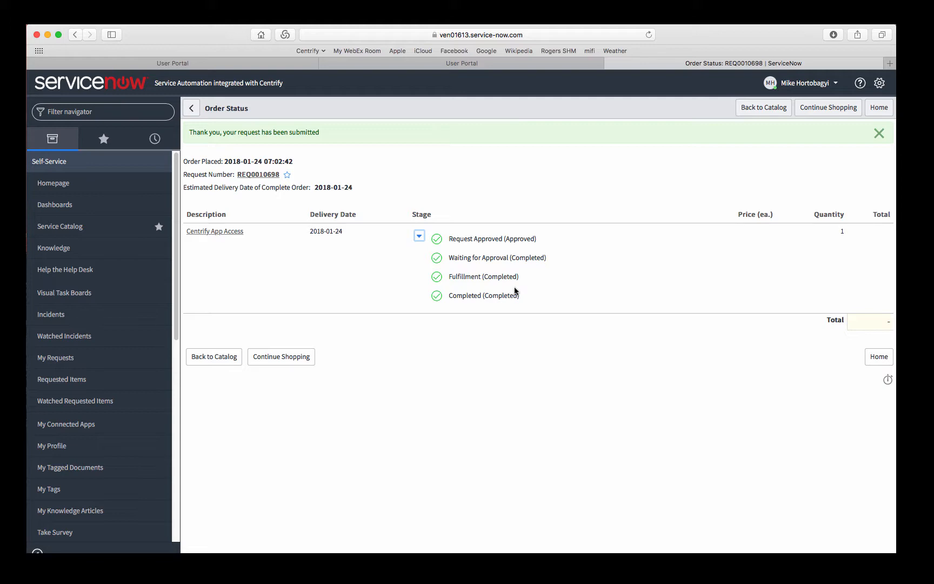
- Launch WordPress from the SE Lab User Portal to check the access, and return to the portal
left_click(449, 68)
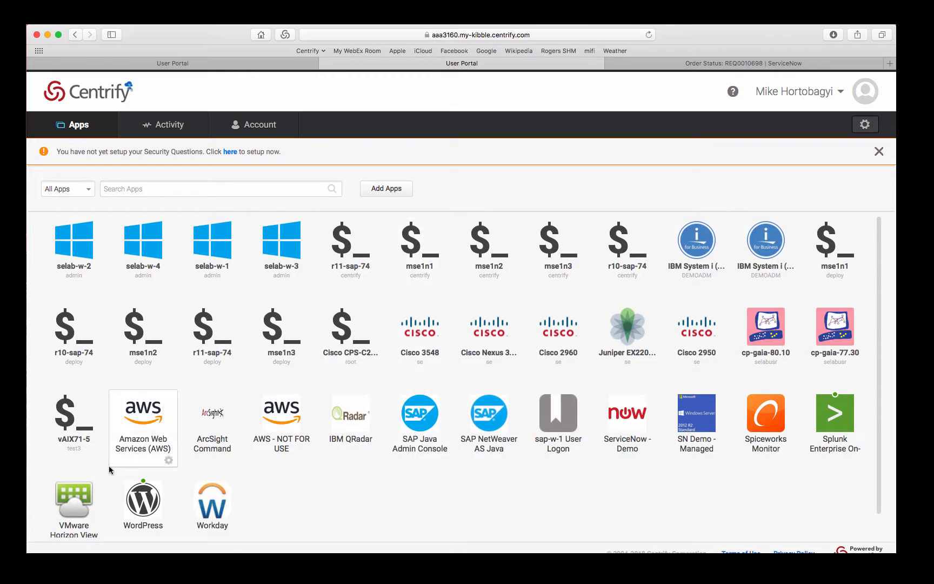
mouse_move(138, 517)
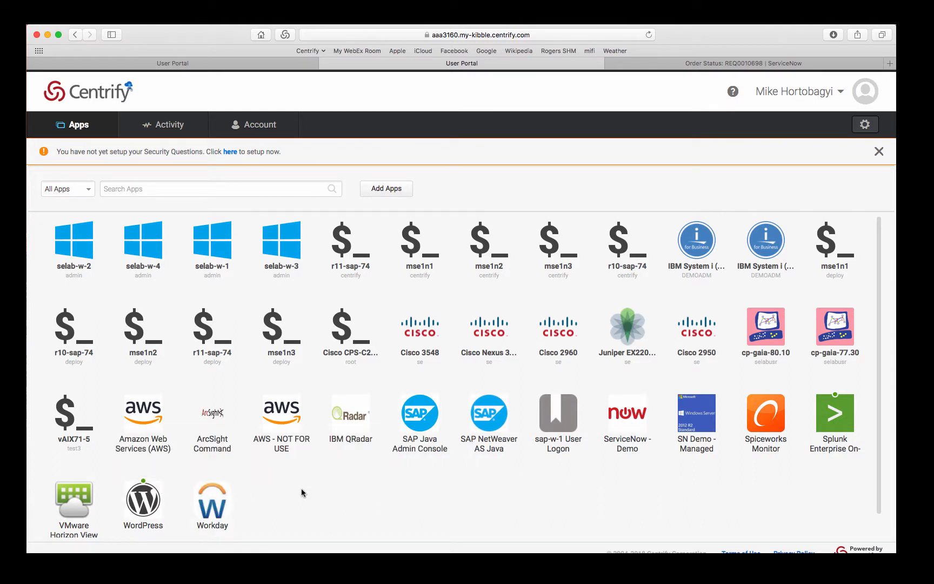
left_click(150, 511)
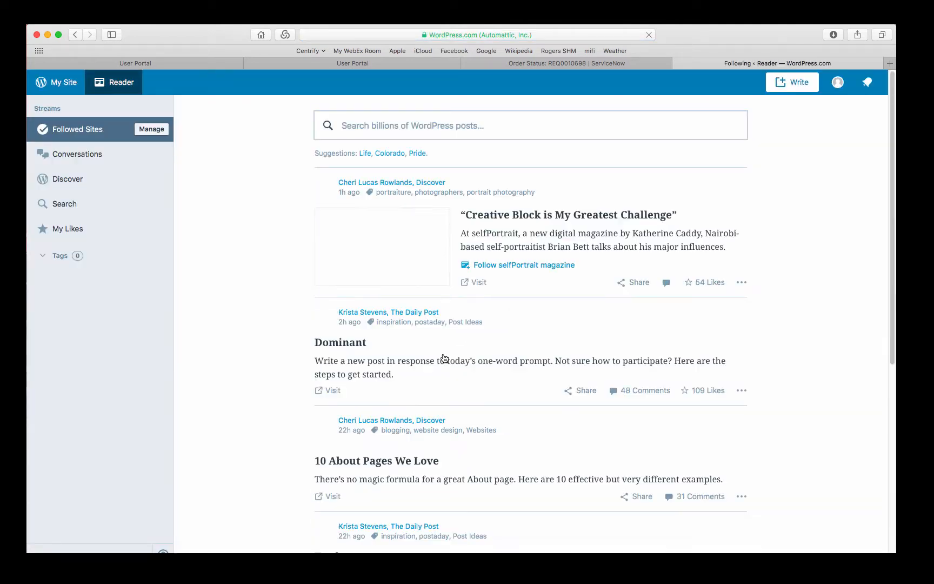
left_click(678, 63)
left_click(498, 63)
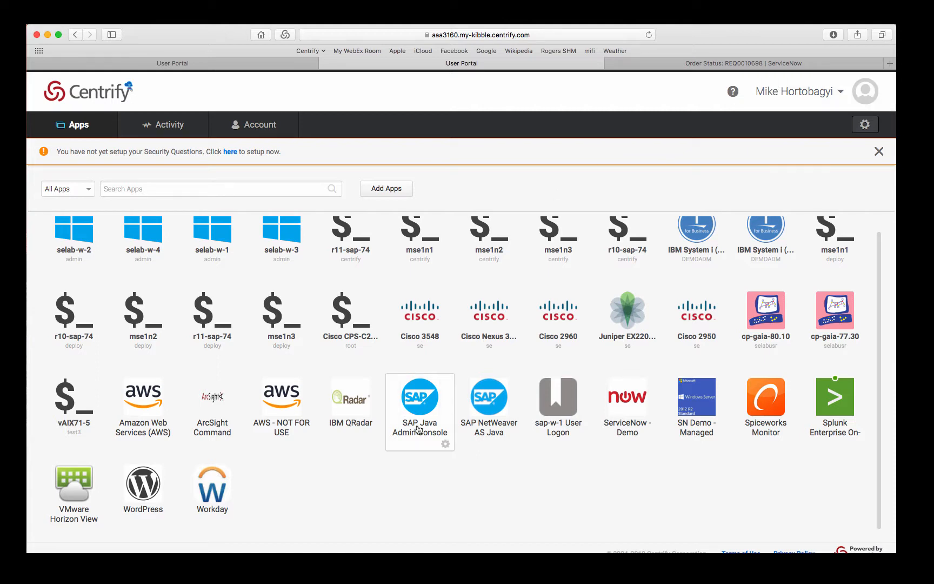
- Switch from the User Portal to the Centrify Admin Portal, dismissing the email window for the opened request
left_click(800, 91)
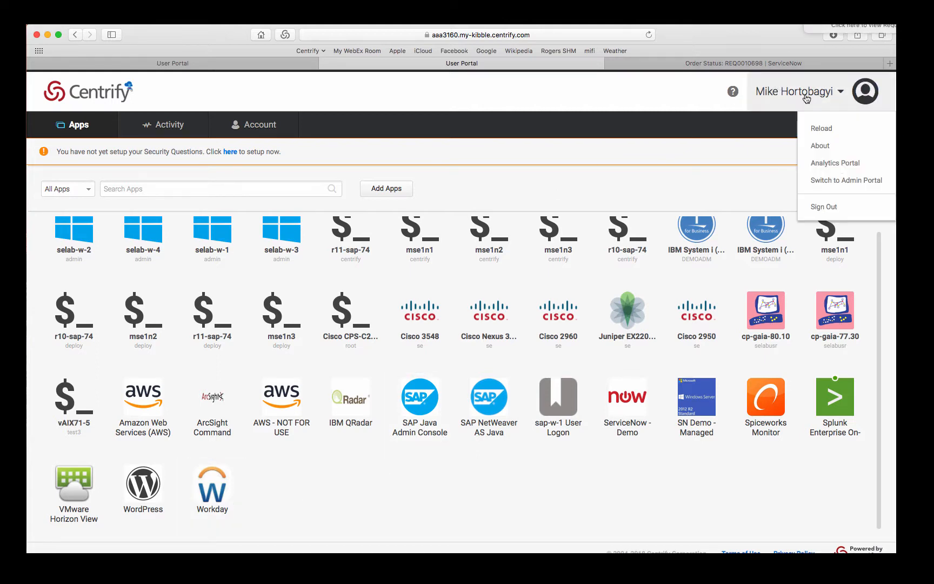
left_click(848, 29)
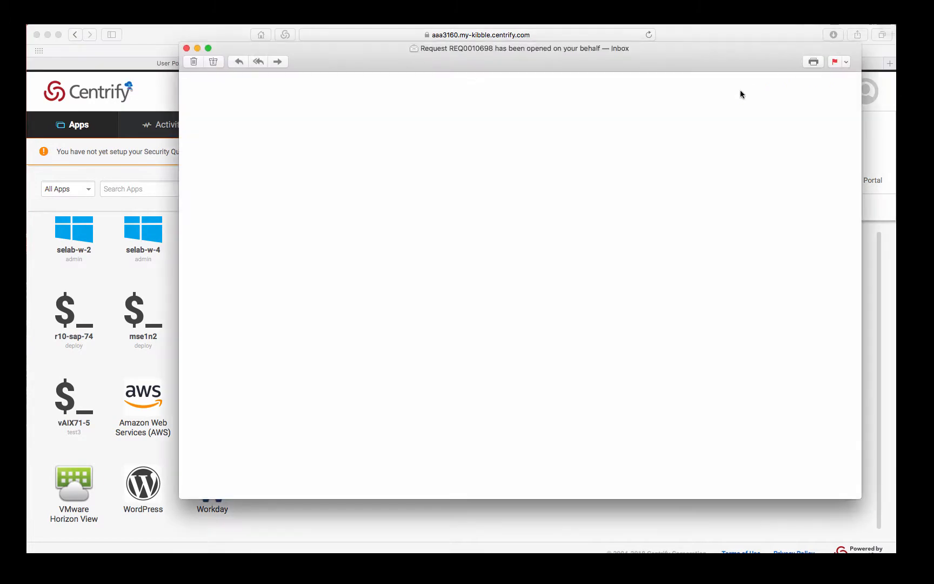
left_click(186, 49)
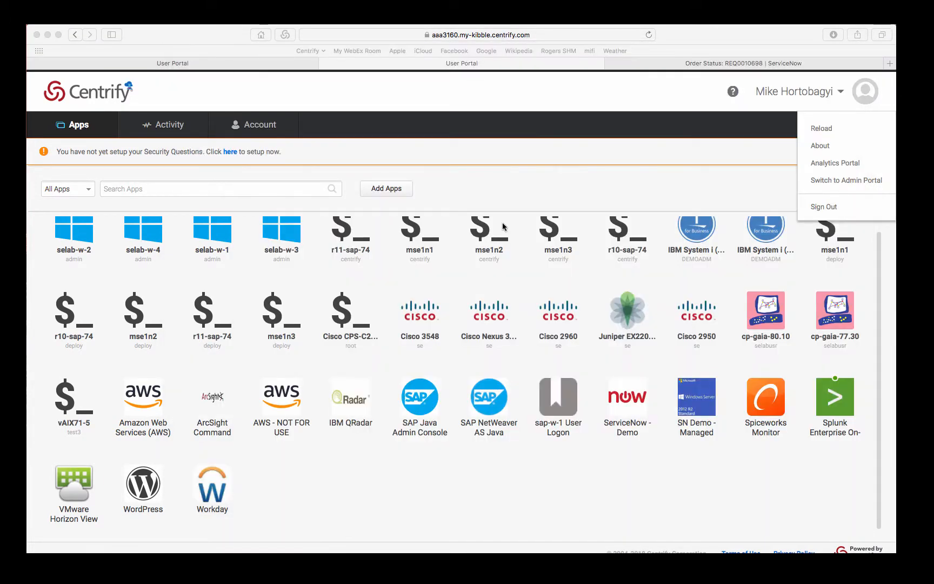
left_click(812, 181)
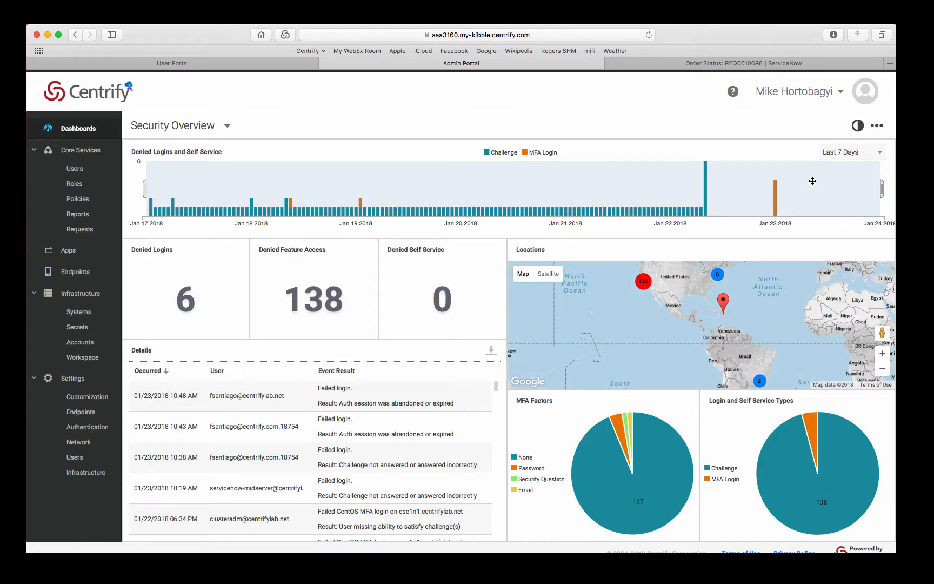
- Open the WordPress application's configuration from the Admin Portal's application list
left_click(94, 259)
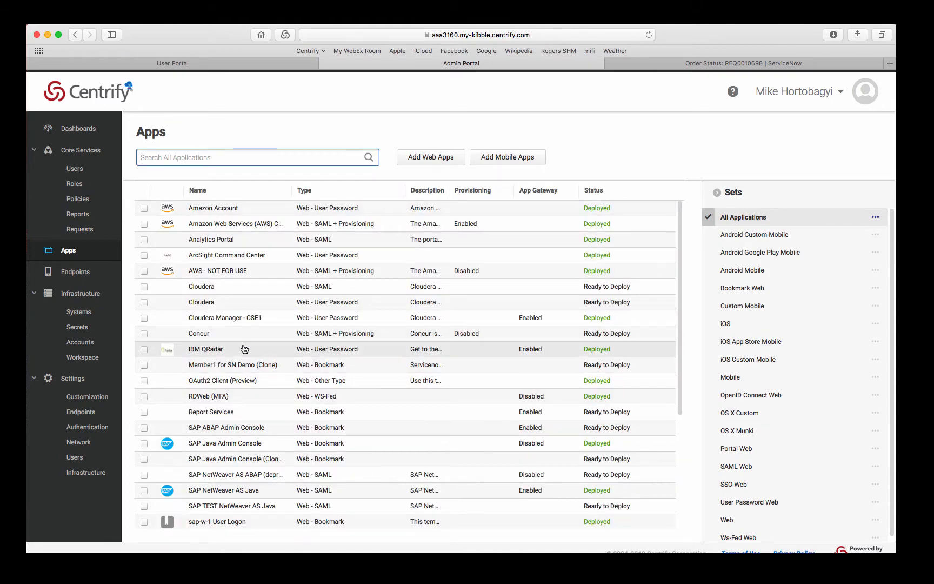
scroll(244, 350, "down", 5)
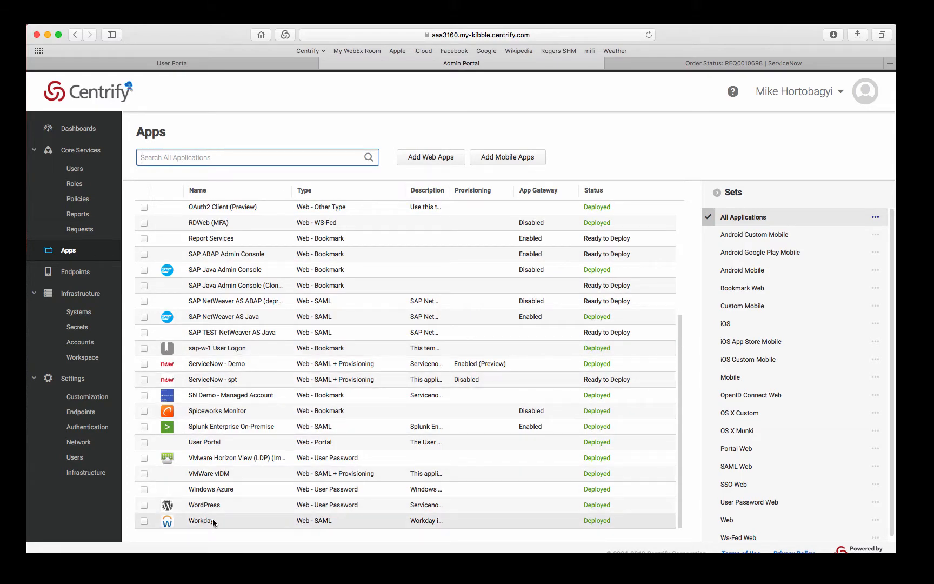
left_click(233, 506)
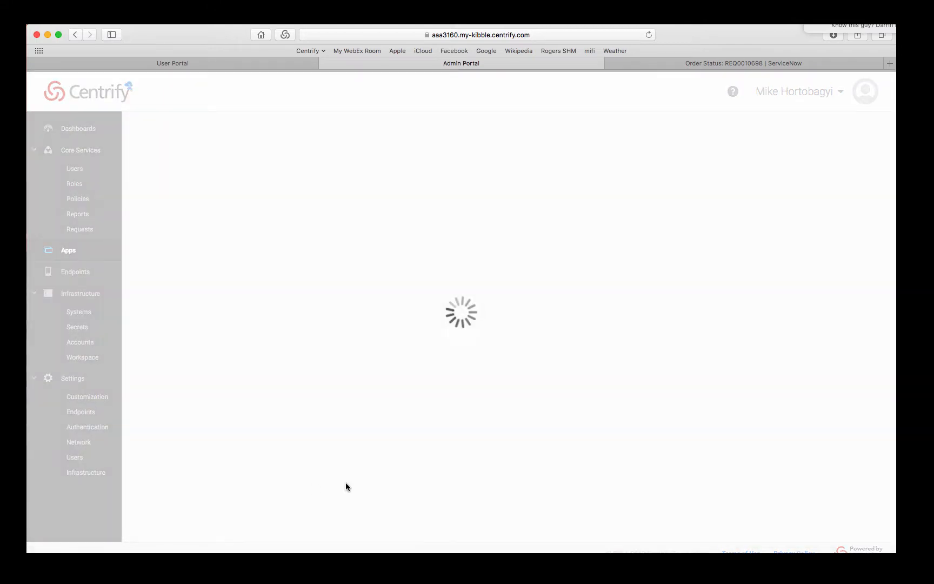
- Dismiss the mail application and review which roles are granted user access to the WordPress application
right_click(146, 579)
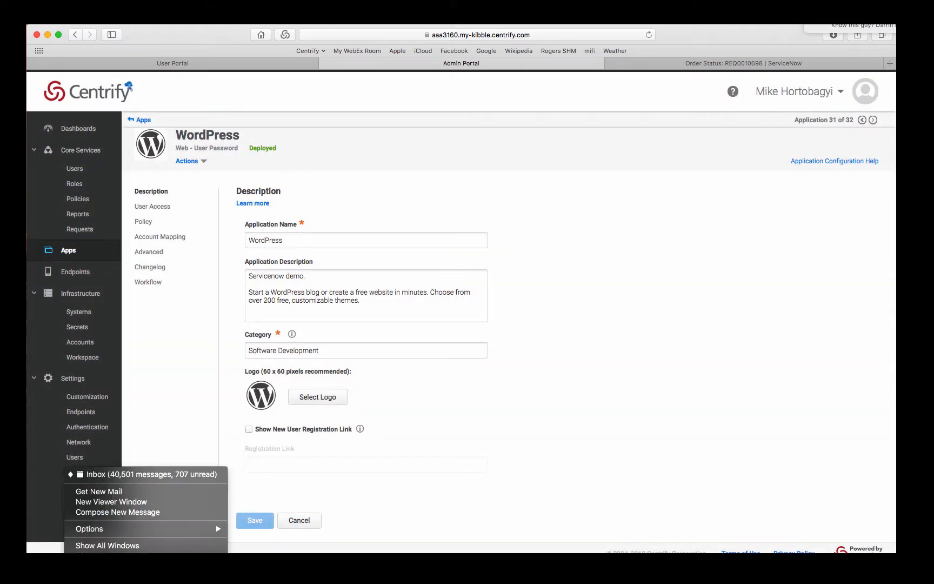
left_click(146, 566)
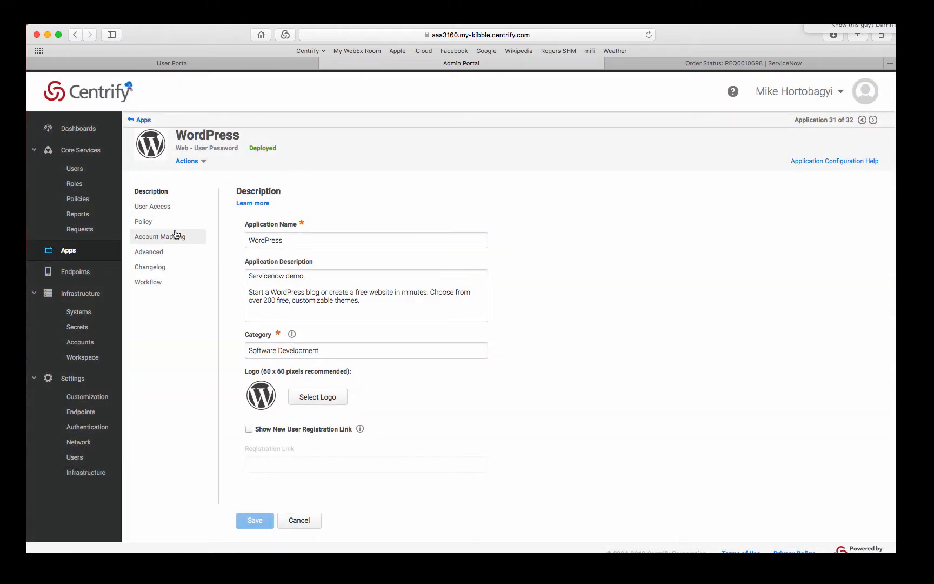
left_click(162, 207)
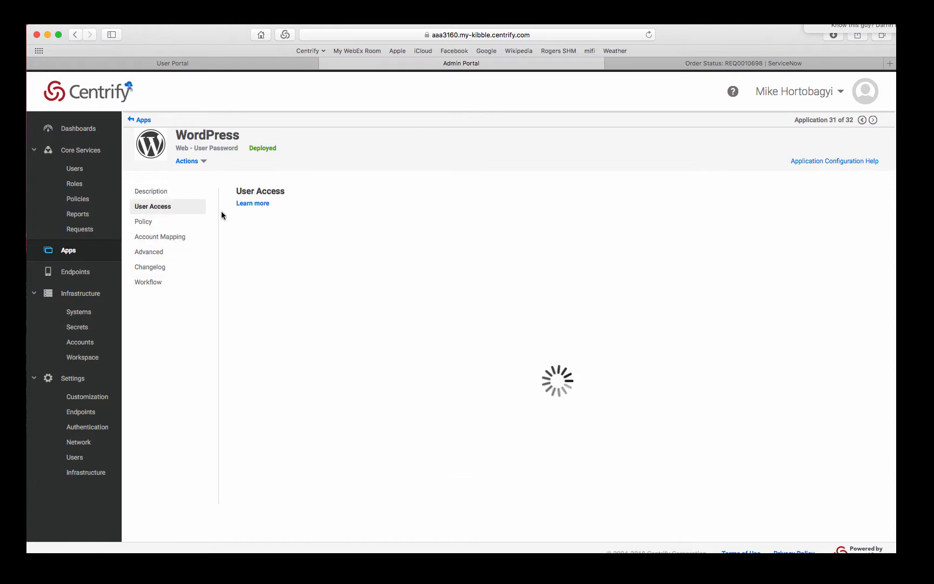
scroll(336, 360, "down", 5)
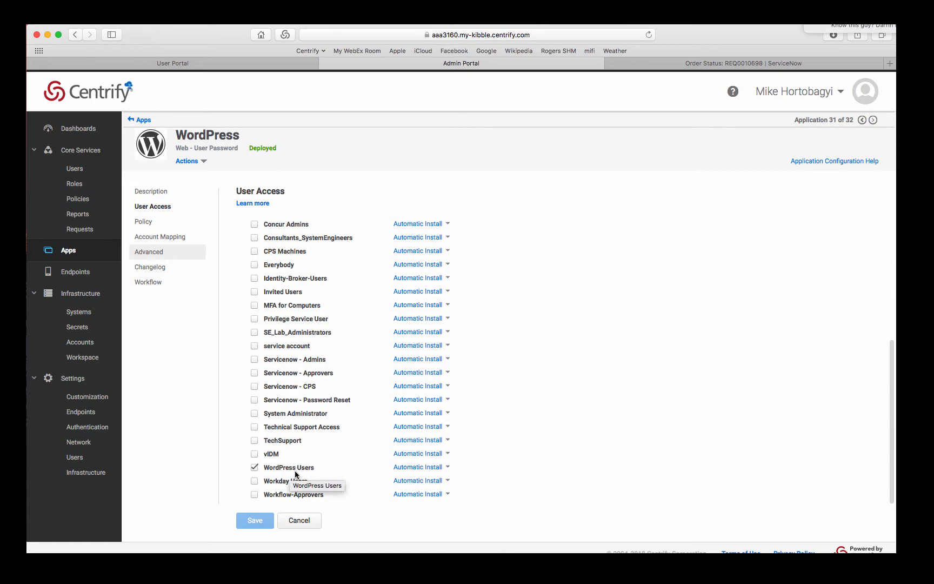
- Open the WordPress Users role and view its members
left_click(92, 187)
scroll(207, 400, "down", 5)
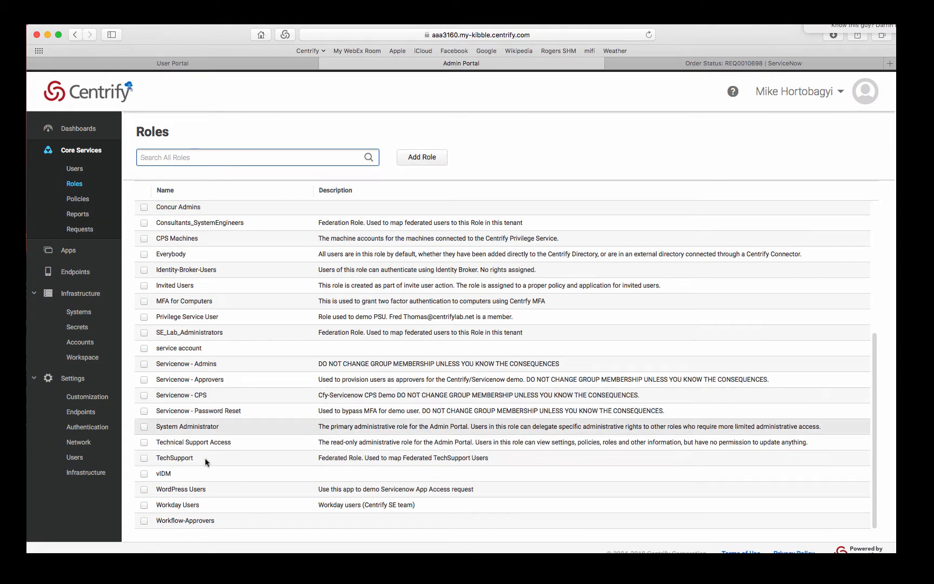
left_click(199, 487)
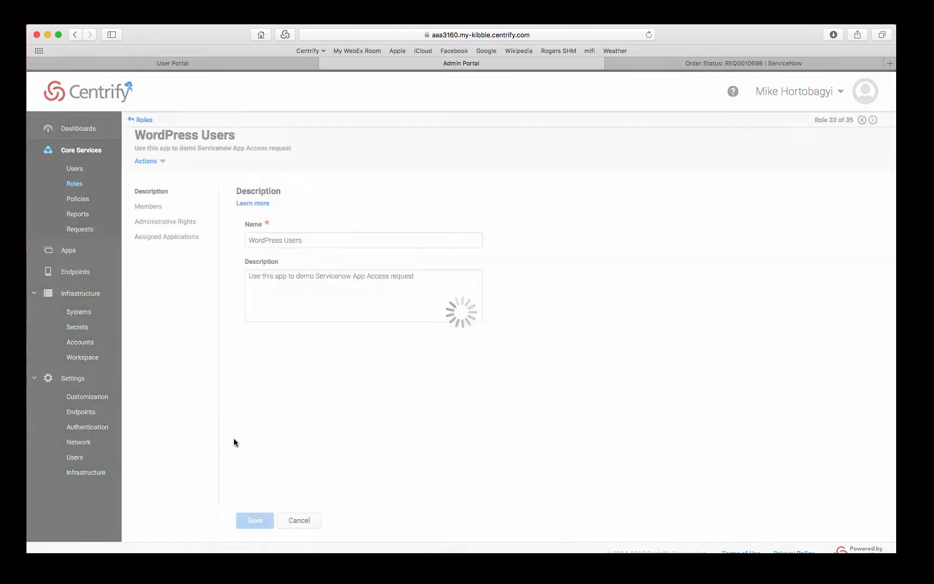
left_click(149, 207)
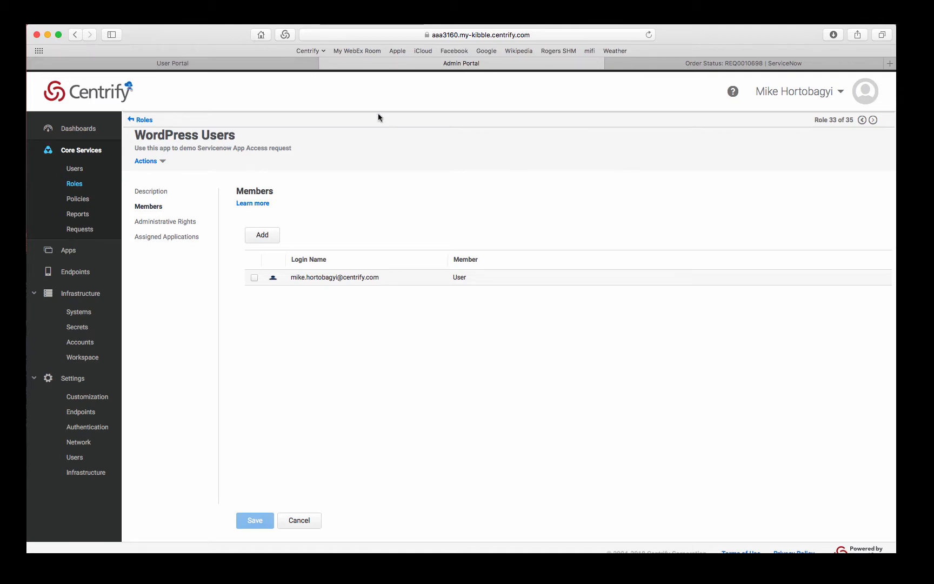
- Switch to the User Portal and try to launch the SN Demo - Managed session, dismissing the session dialog
left_click(795, 91)
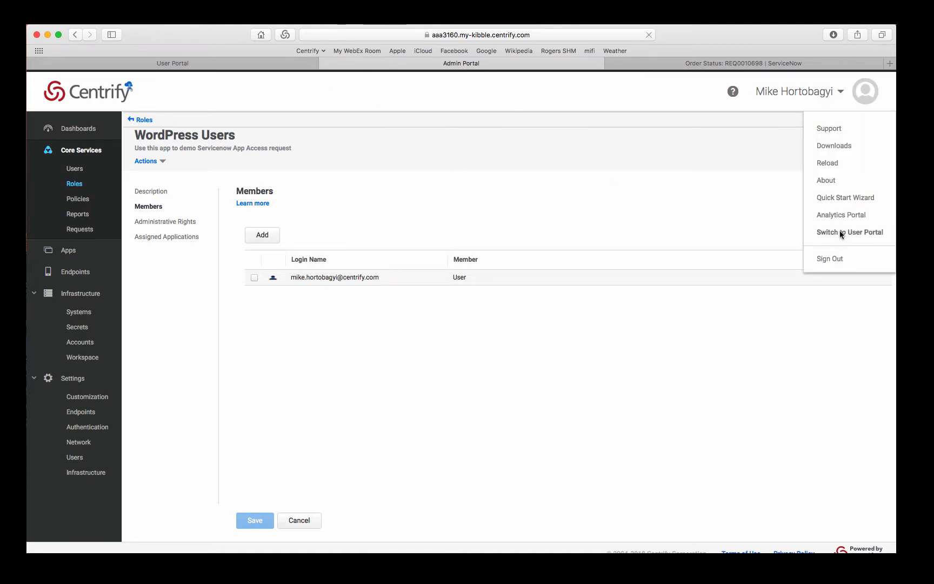
left_click(850, 232)
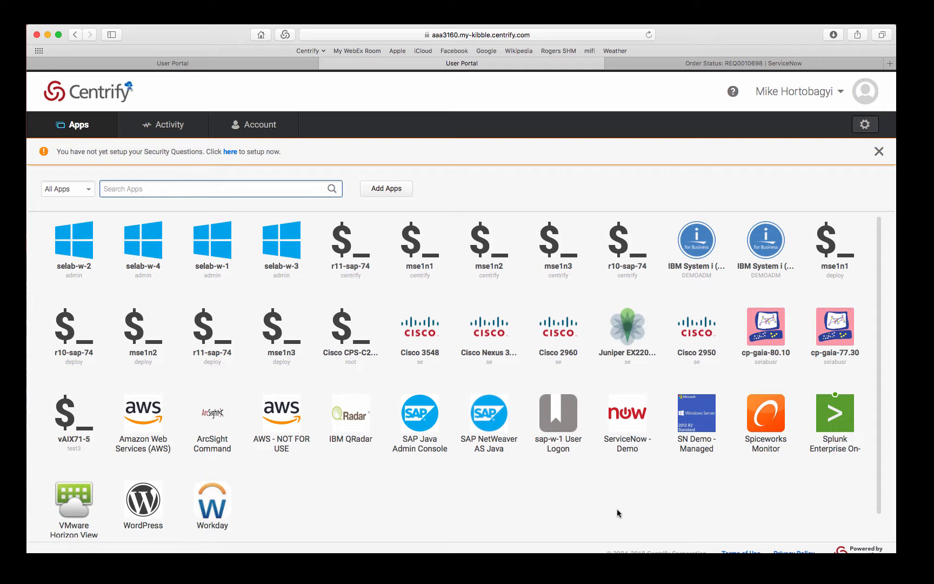
left_click(697, 426)
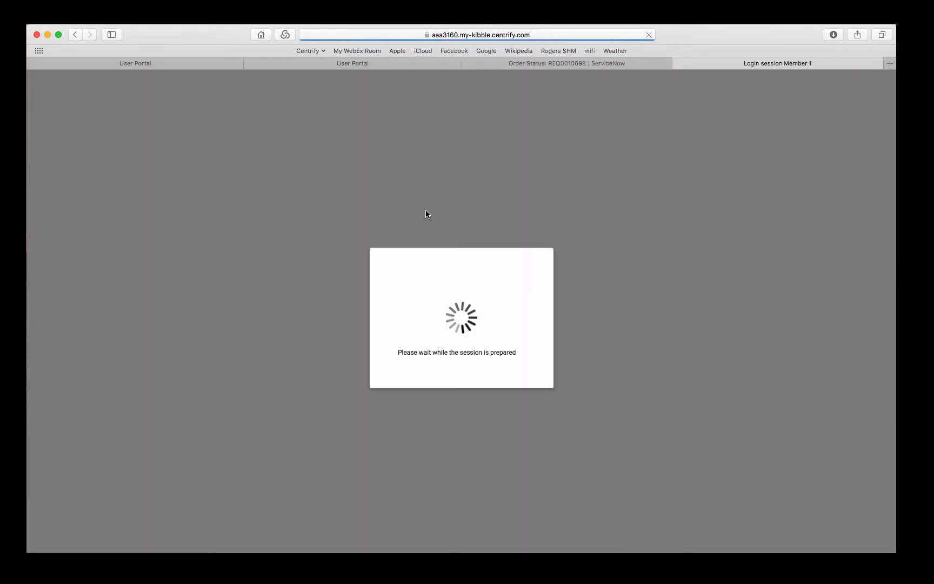
left_click(383, 333)
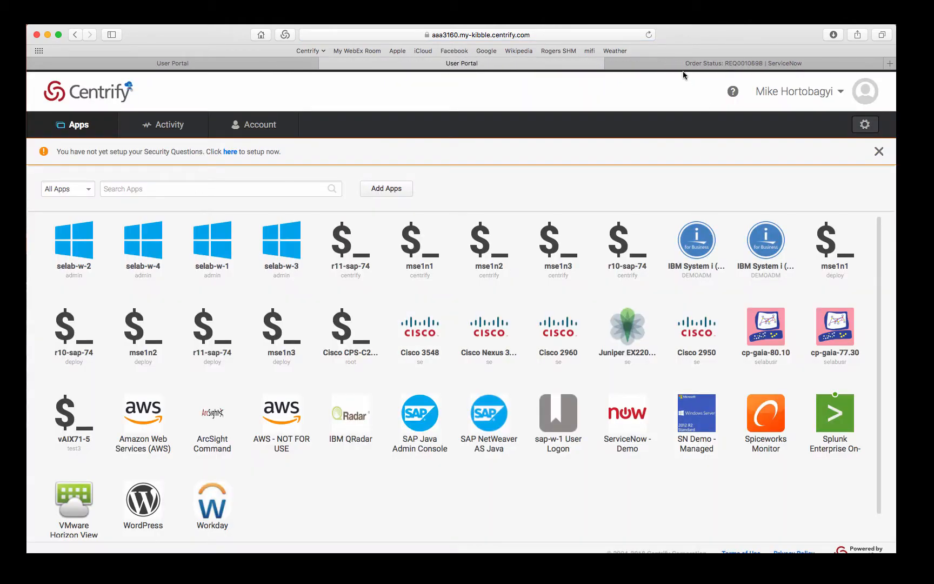
- Switch to ServiceNow and open the Centrify Privileged Access Request item from the Service Catalog
left_click(679, 65)
left_click(92, 227)
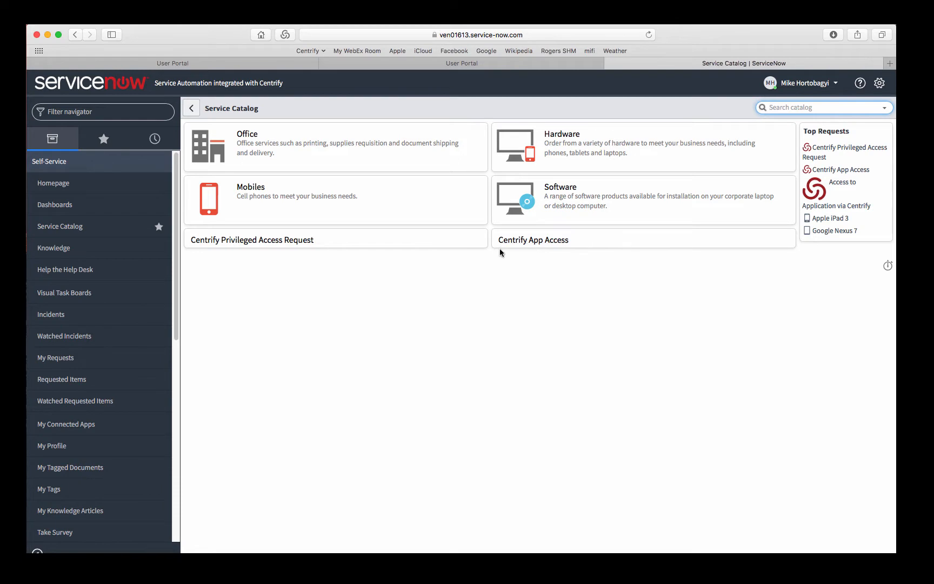
left_click(284, 245)
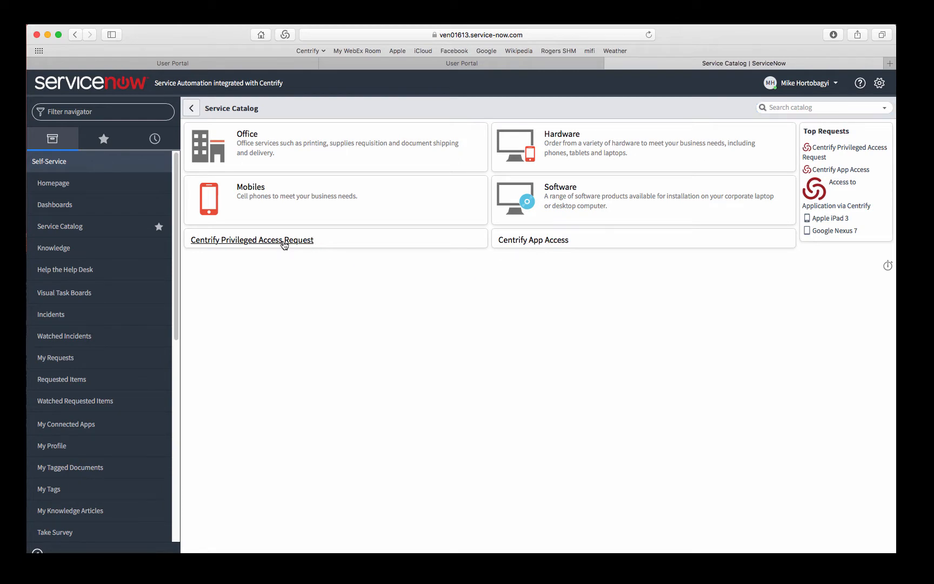
left_click(276, 188)
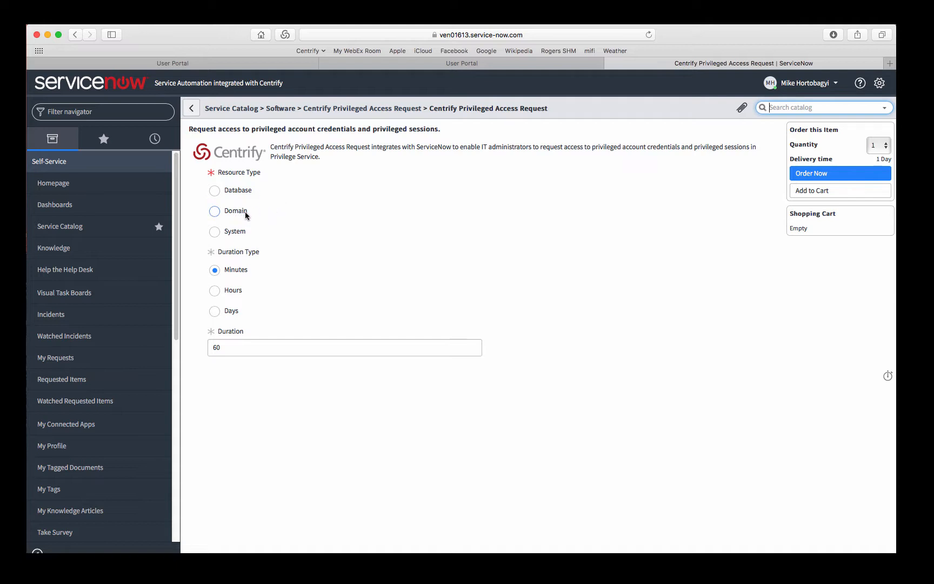
- Set the resource type to System and look up Member 1 as the requested resource
left_click(217, 234)
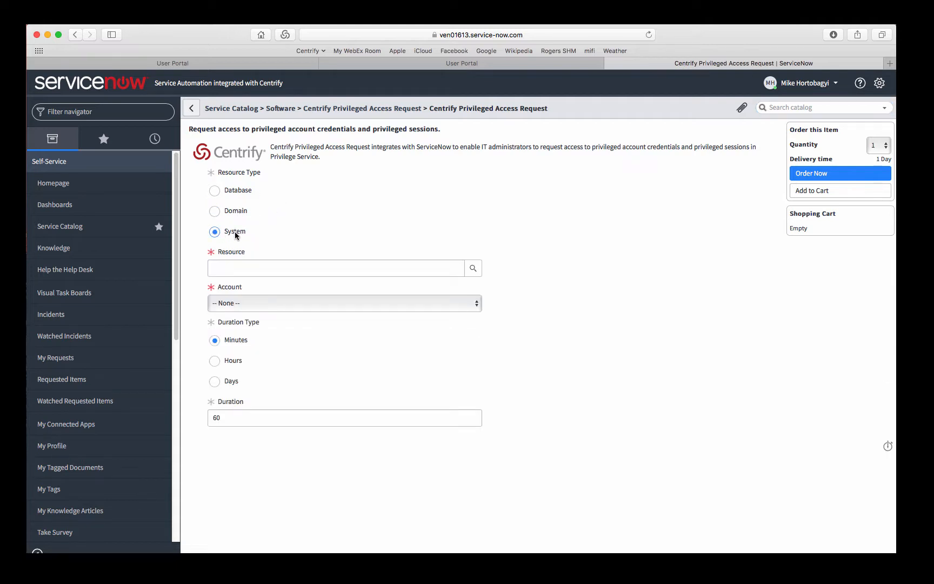
left_click(473, 269)
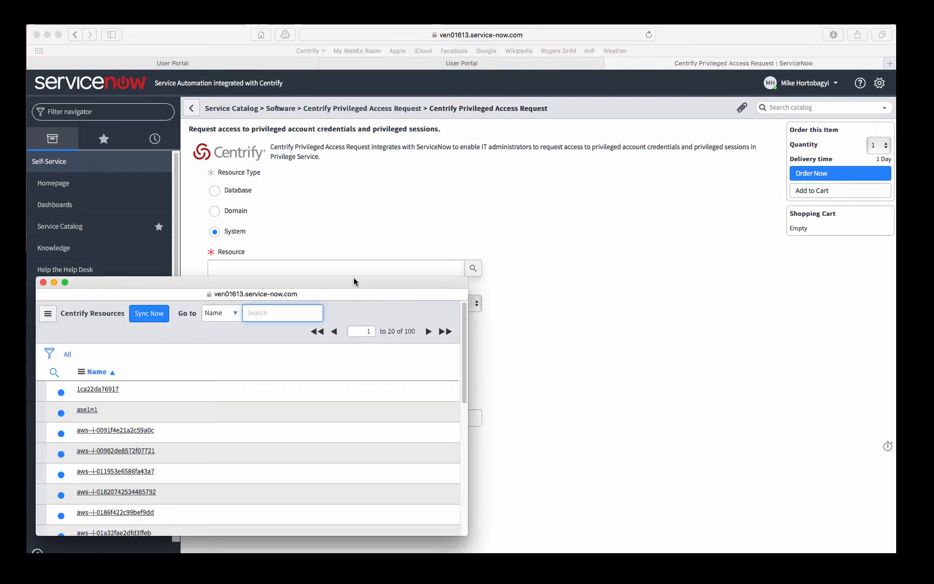
left_click_drag(355, 277, 559, 233)
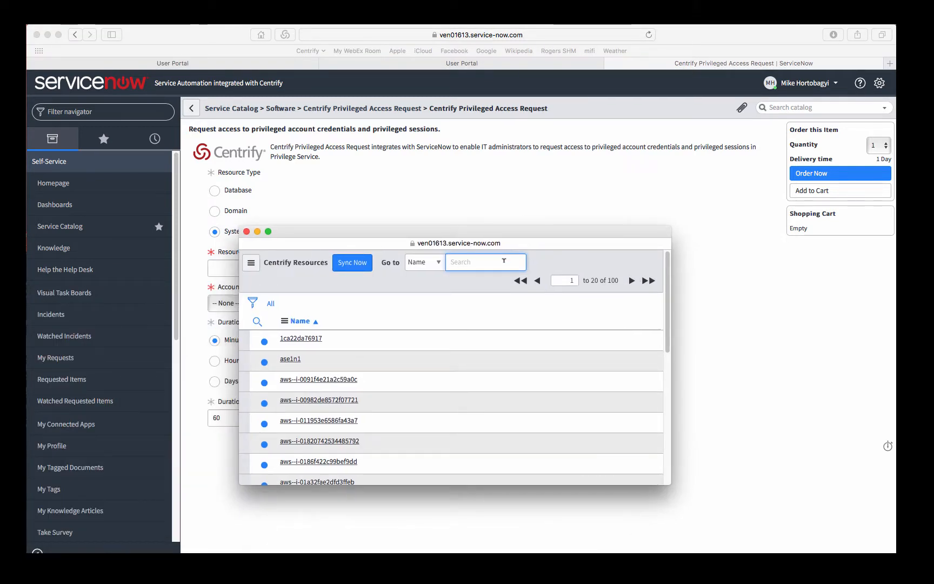
type("member-s")
key("Return")
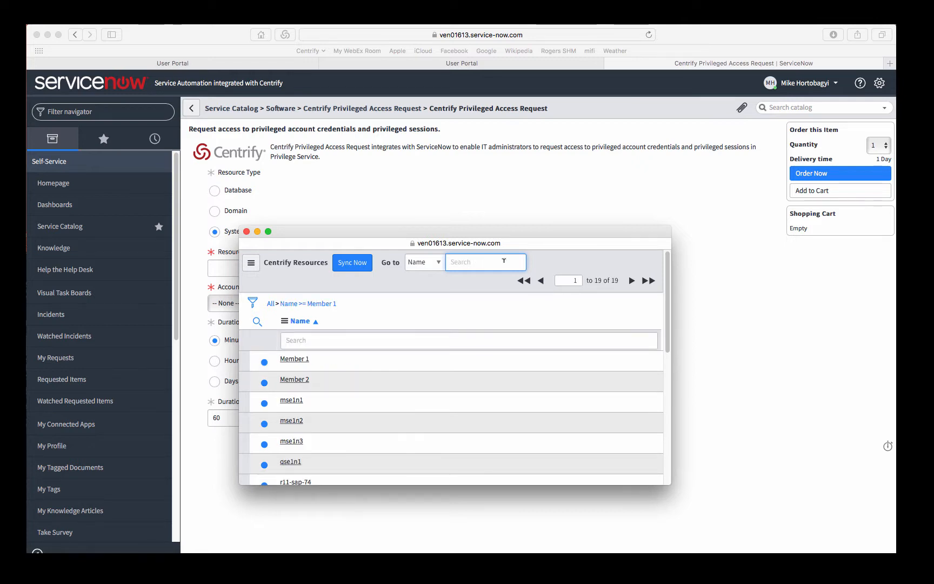
left_click(294, 359)
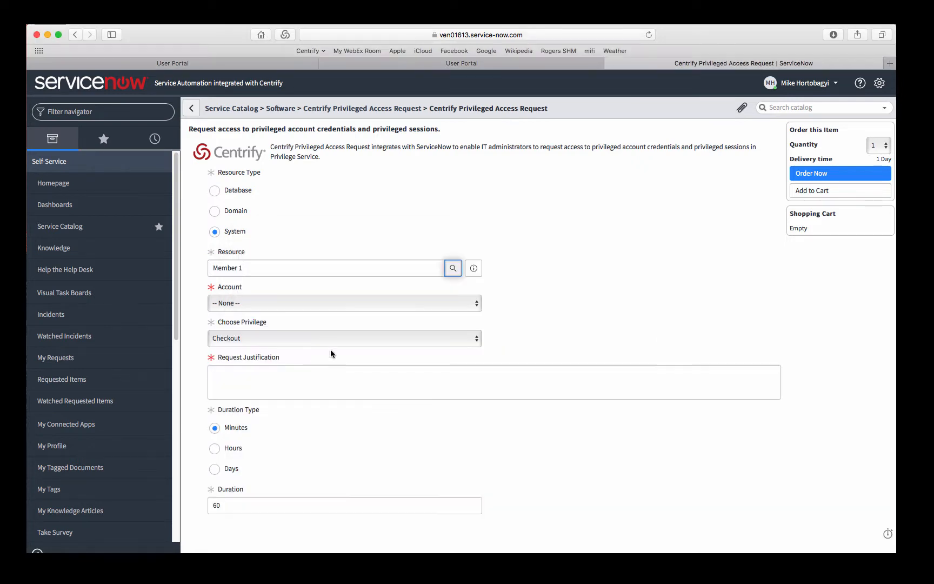
- Choose the Login privilege and the managed-acct account for the request
left_click(305, 309)
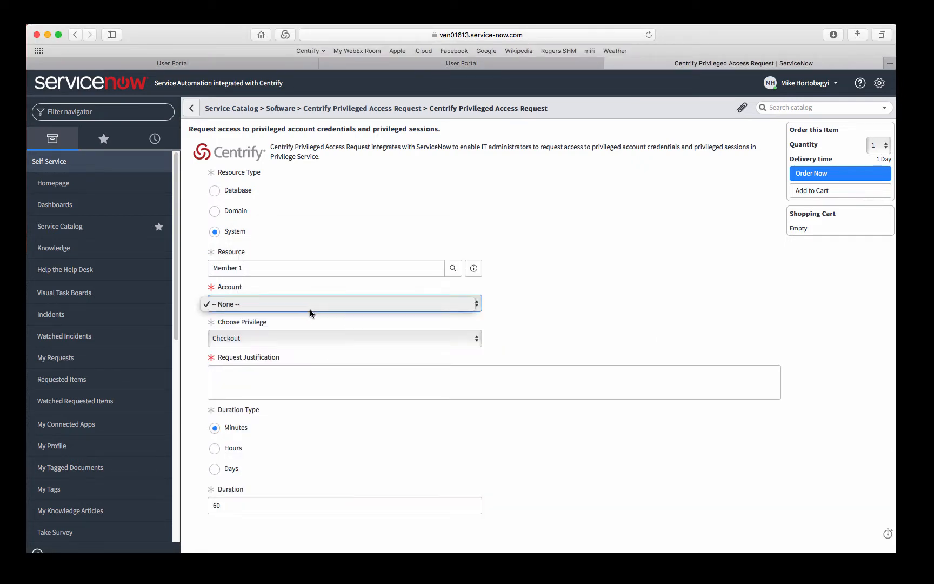
left_click(607, 290)
left_click(447, 338)
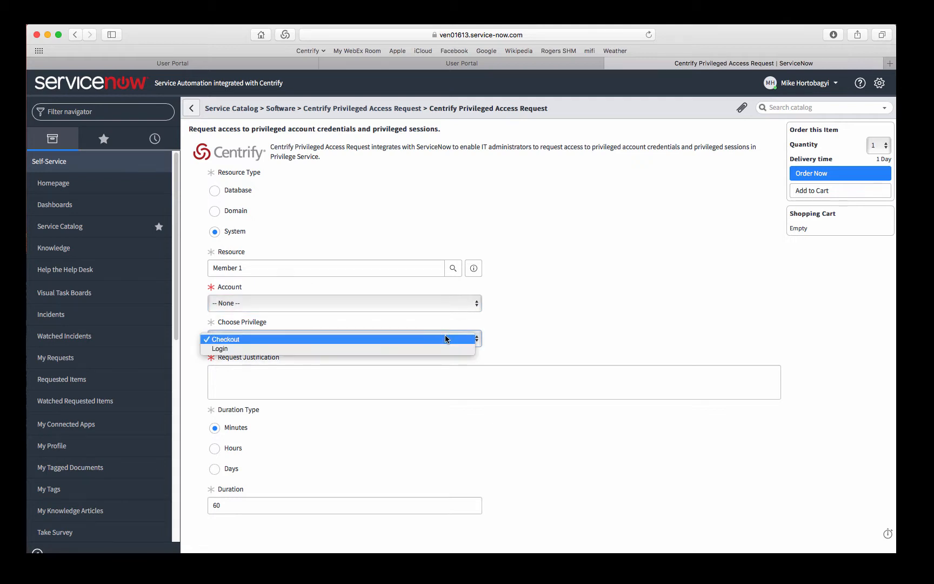
left_click(444, 349)
left_click(466, 303)
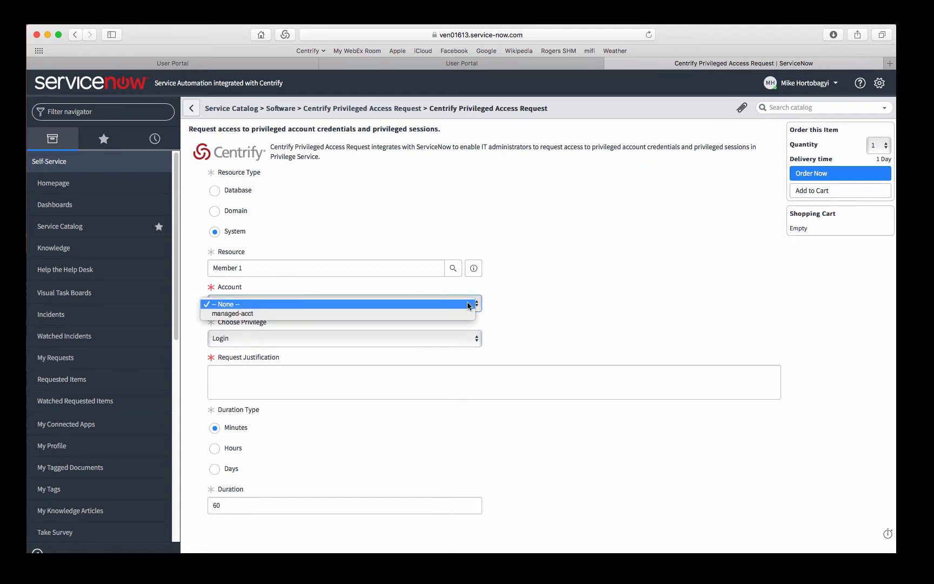
left_click(267, 318)
- Enter the request justification "I need login access for a demo" and set the duration to 10 minutes
left_click(301, 398)
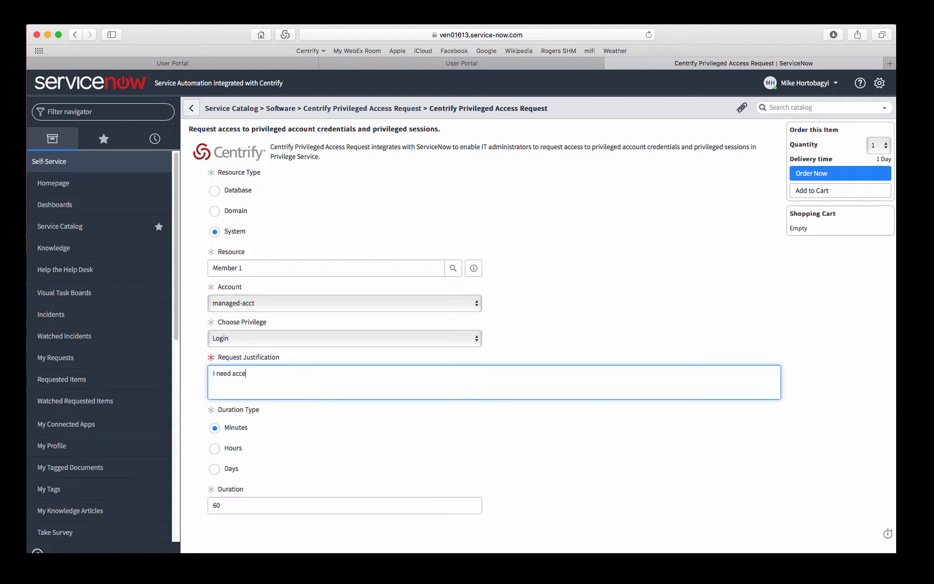
key("BackSpace")
key("BackSpace")
key("BackSpace")
key("BackSpace")
key("BackSpace")
key("BackSpace")
type("login access for a dm")
key("Tab")
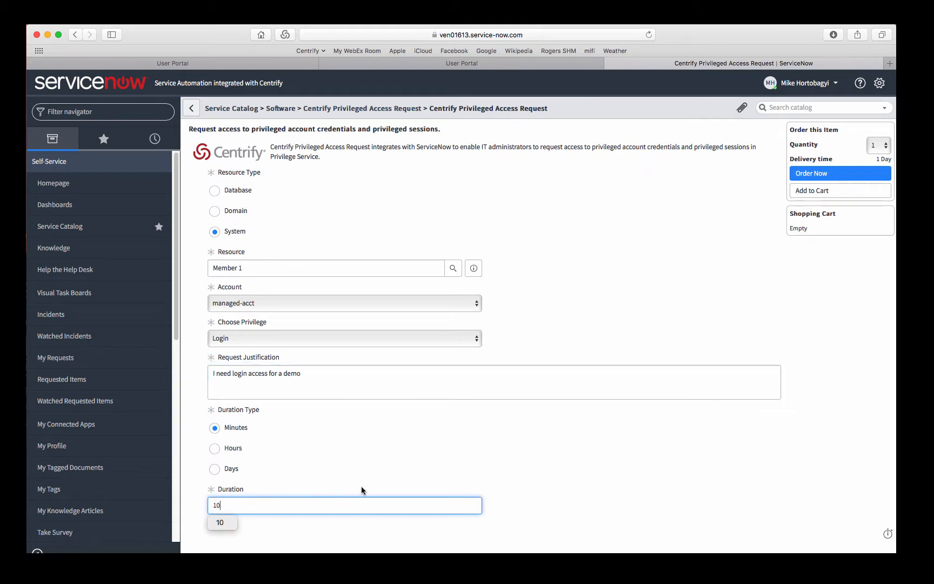
left_click(401, 477)
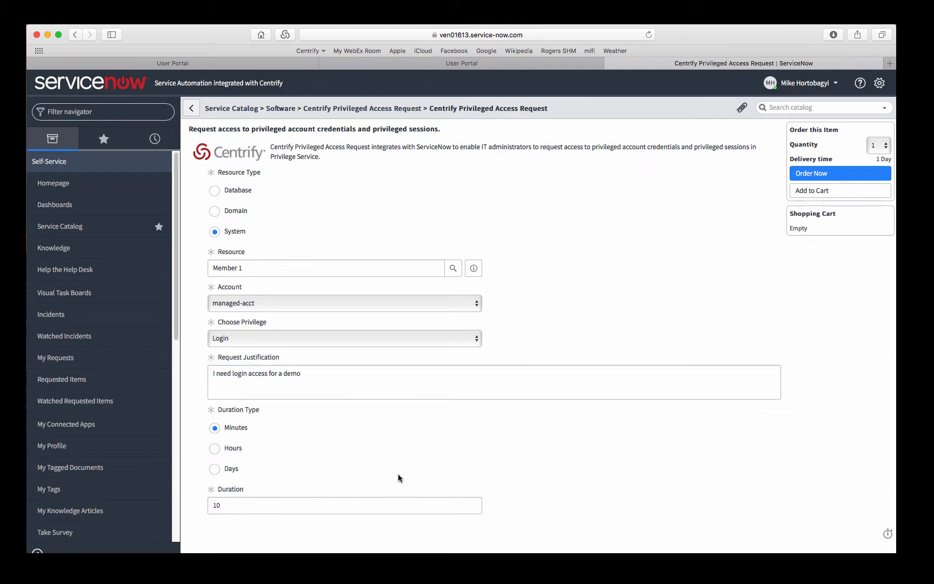
- Order the privileged access request and expand the order's stage details
left_click(833, 174)
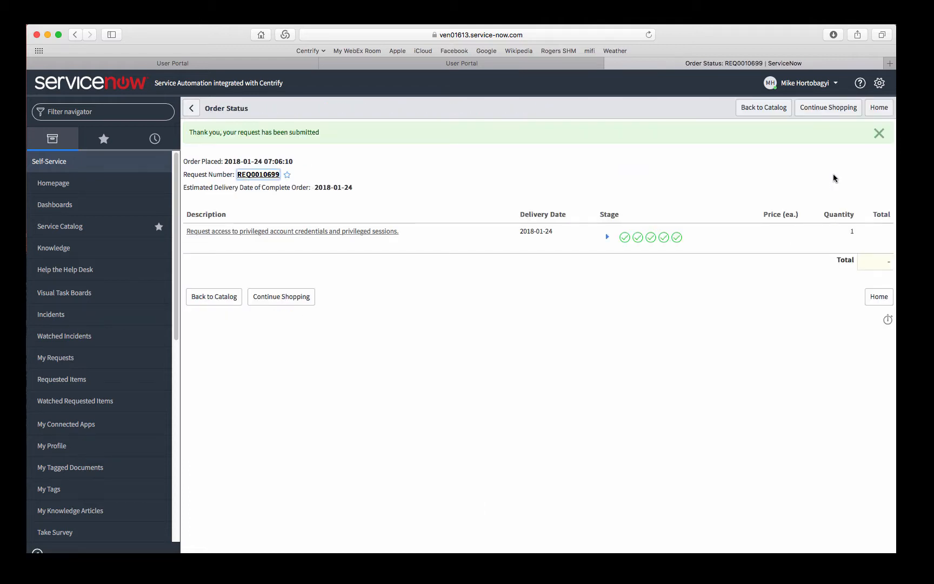
left_click(606, 236)
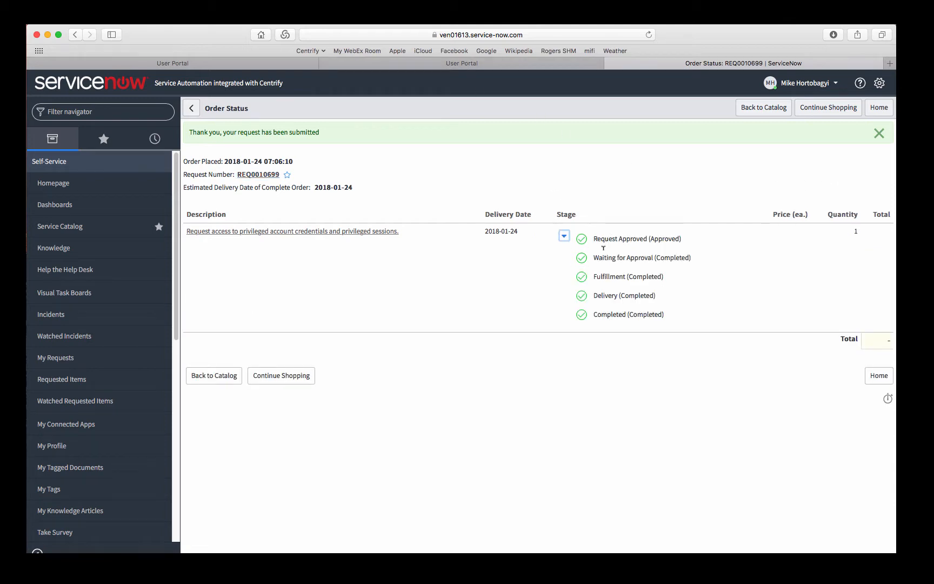
- Reload the rights in the User Portal and launch the SN Demo - Managed login session
left_click(475, 63)
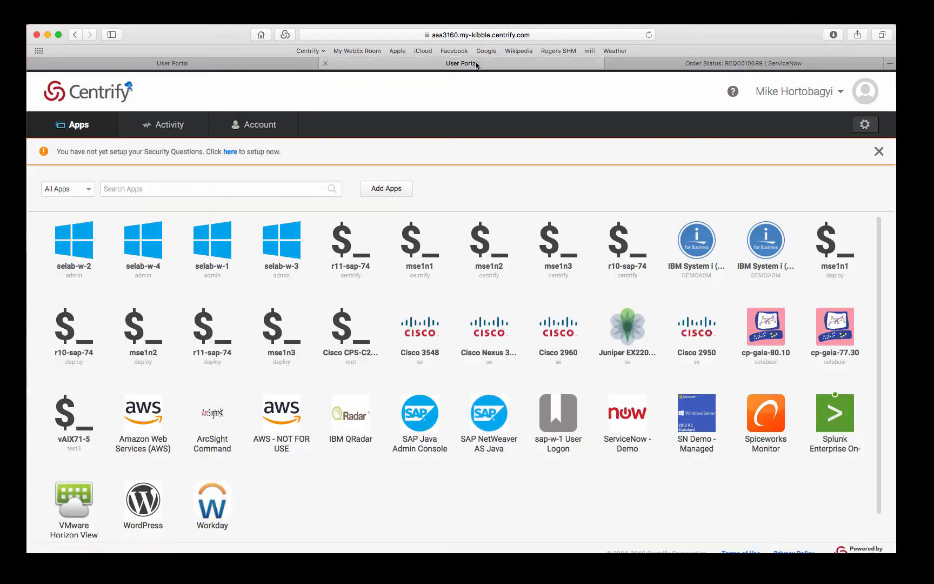
left_click(815, 91)
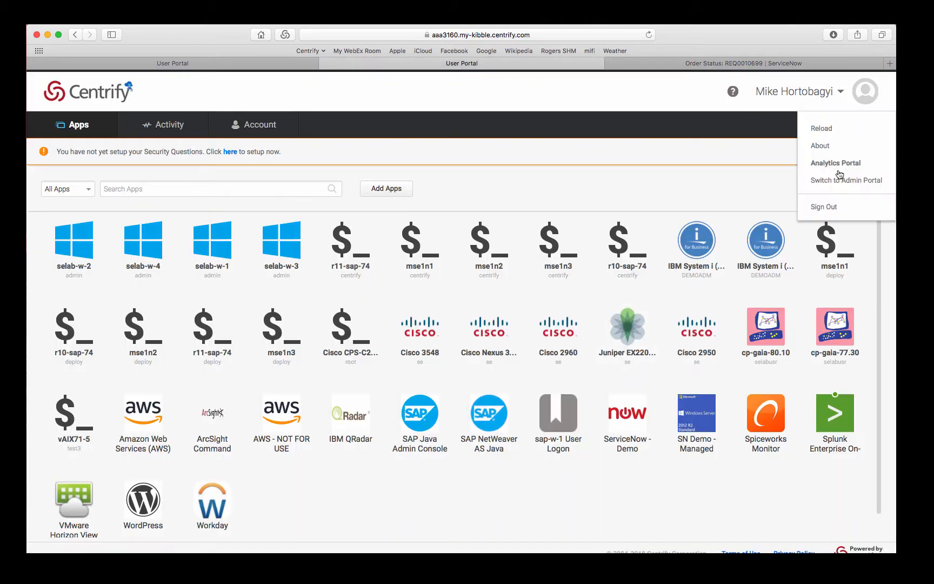
left_click(816, 128)
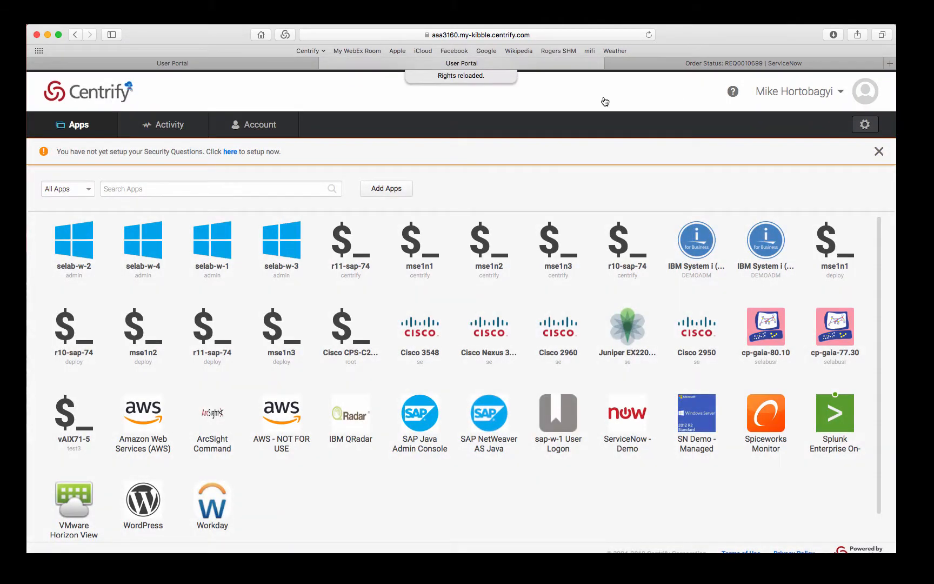
left_click(696, 430)
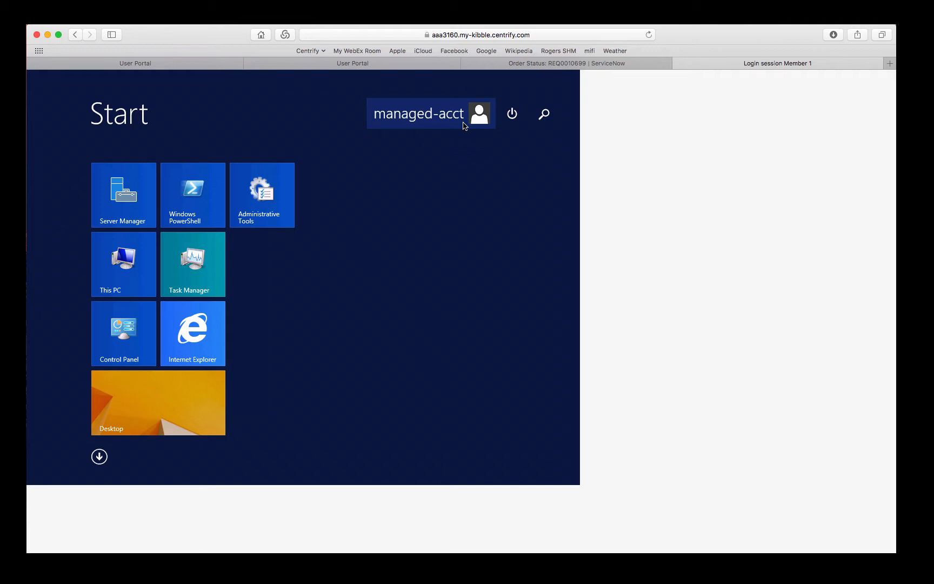
- Return to ServiceNow and open the Centrify Privileged Access Request item from the service catalog
left_click(408, 61)
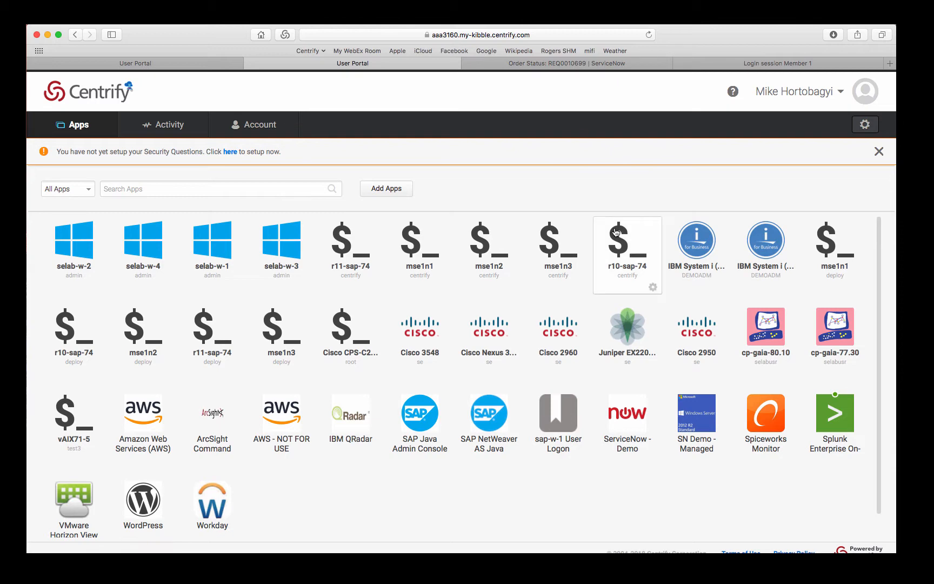
left_click(606, 66)
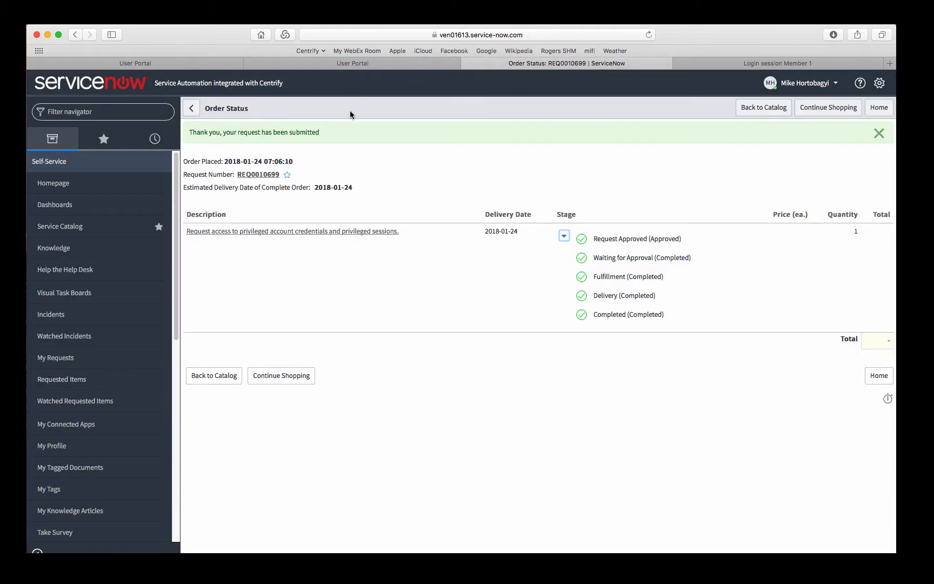
left_click(126, 232)
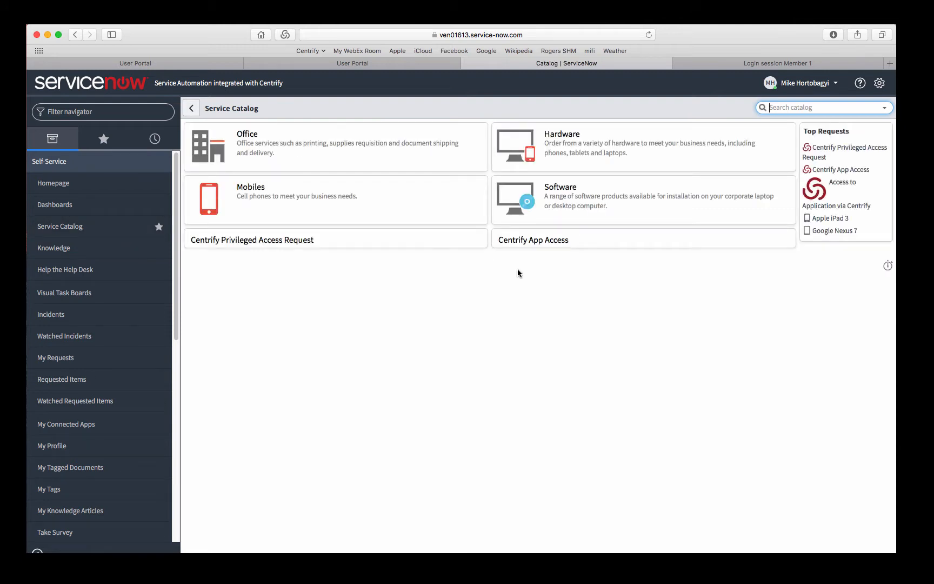
left_click(256, 244)
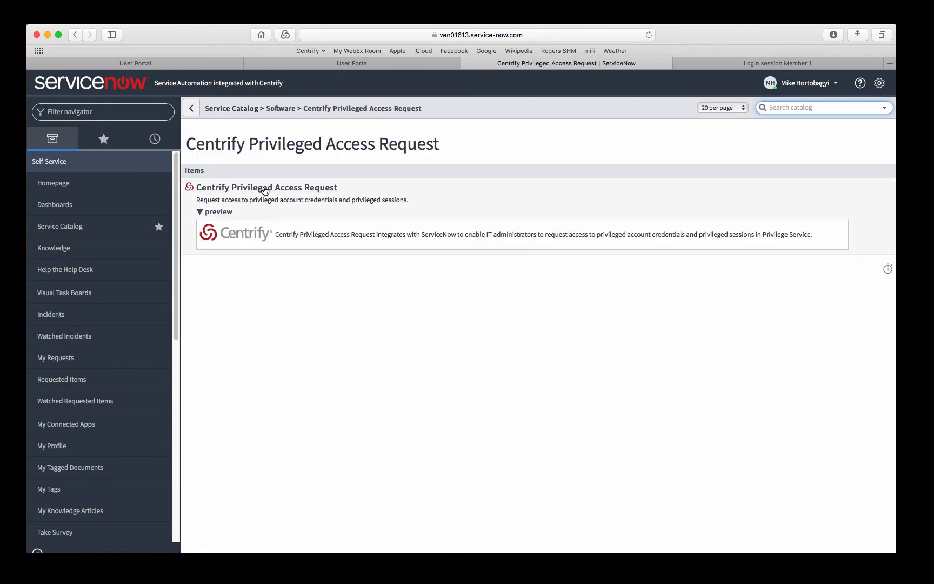
left_click(313, 189)
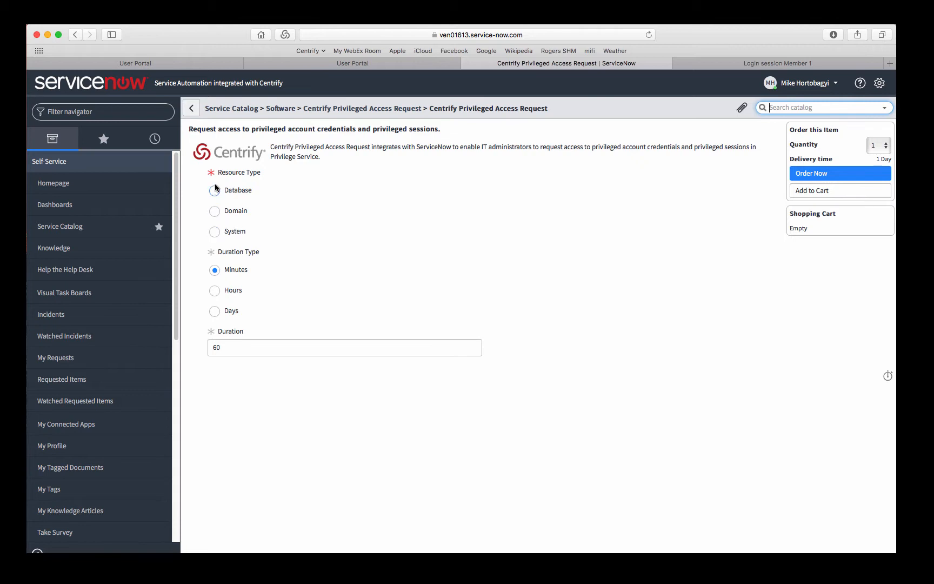
- Set the request's resource type to System and the resource to Member 1
left_click(225, 232)
left_click(388, 272)
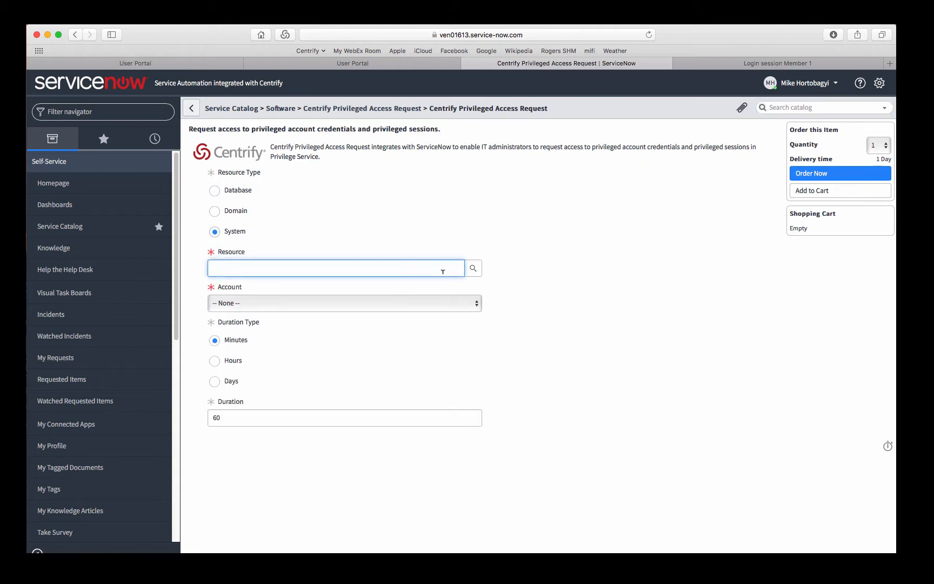
type("Member 1")
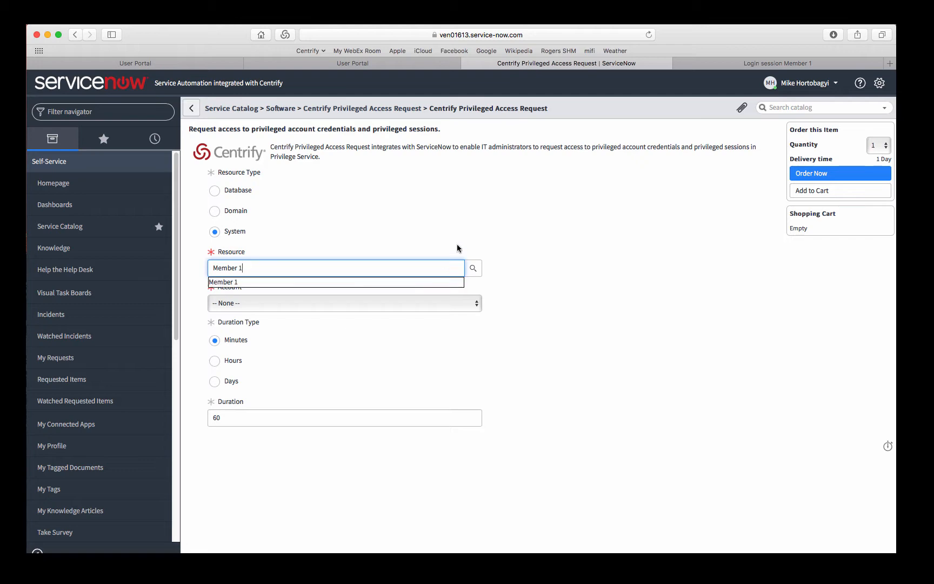
left_click(355, 283)
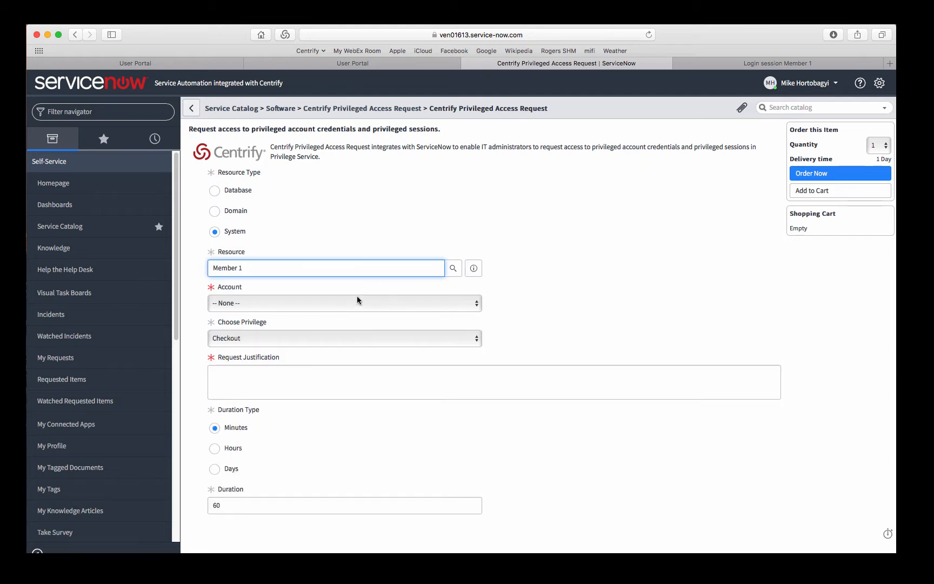
- Choose the Checkout privilege and the managed-acct account for the request
left_click(287, 333)
left_click(281, 348)
left_click(274, 338)
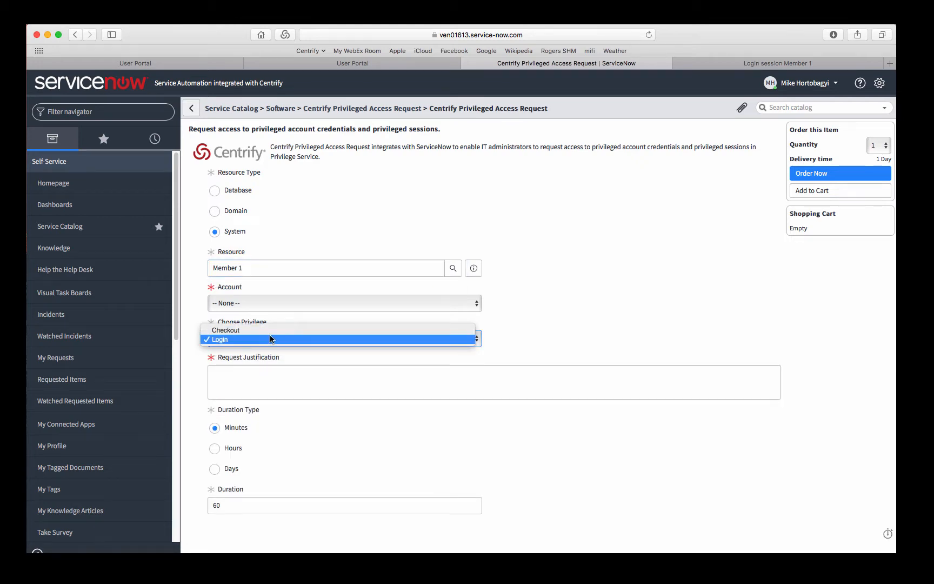
left_click(273, 330)
left_click(272, 305)
left_click(275, 314)
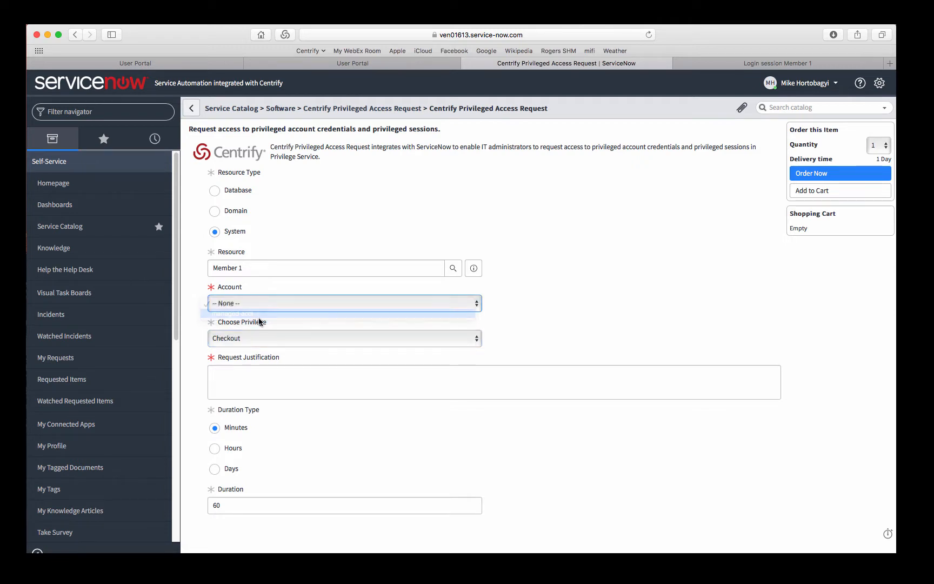
- Order the privileged access request with the justification "Break glass demo" and expand the order's stage details
left_click(258, 375)
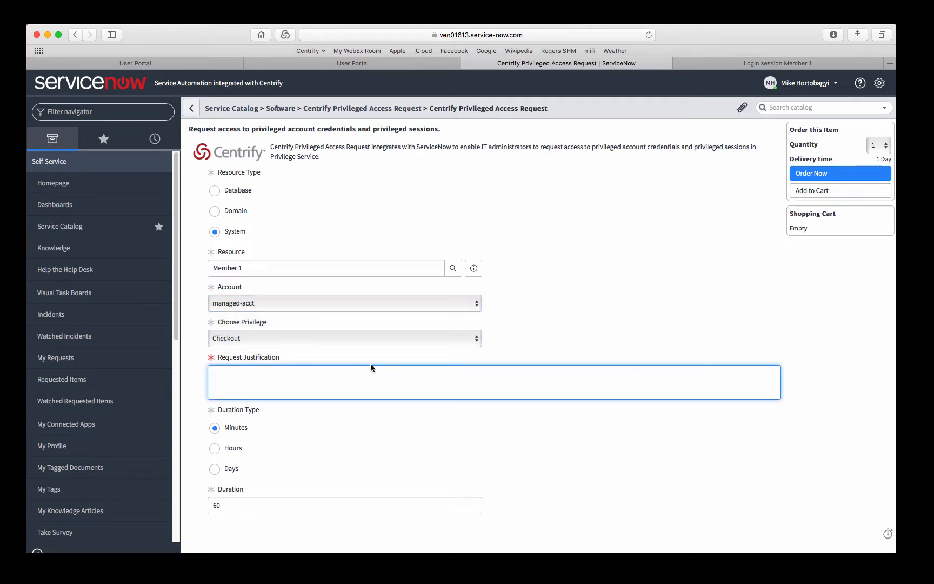
type("Break glass demo")
left_click(219, 505)
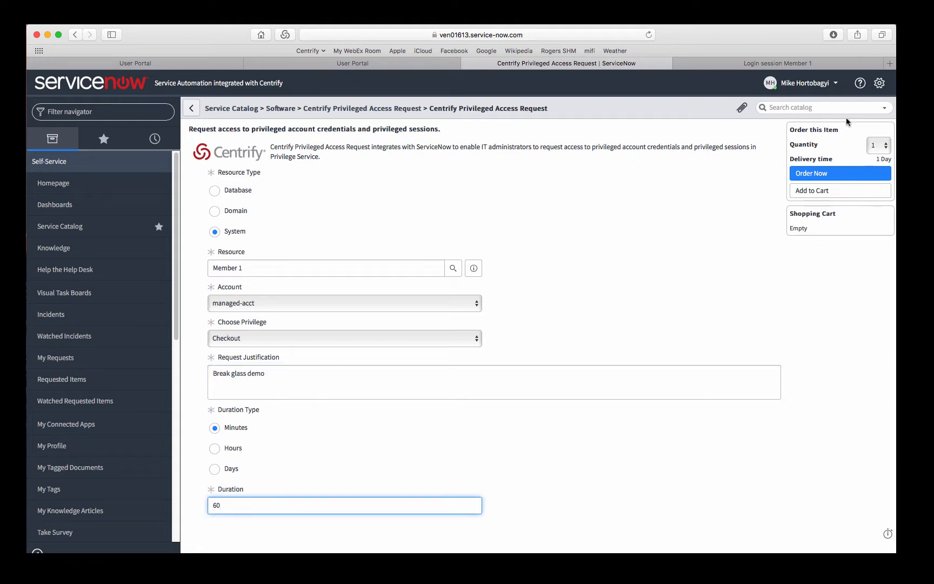
left_click(814, 180)
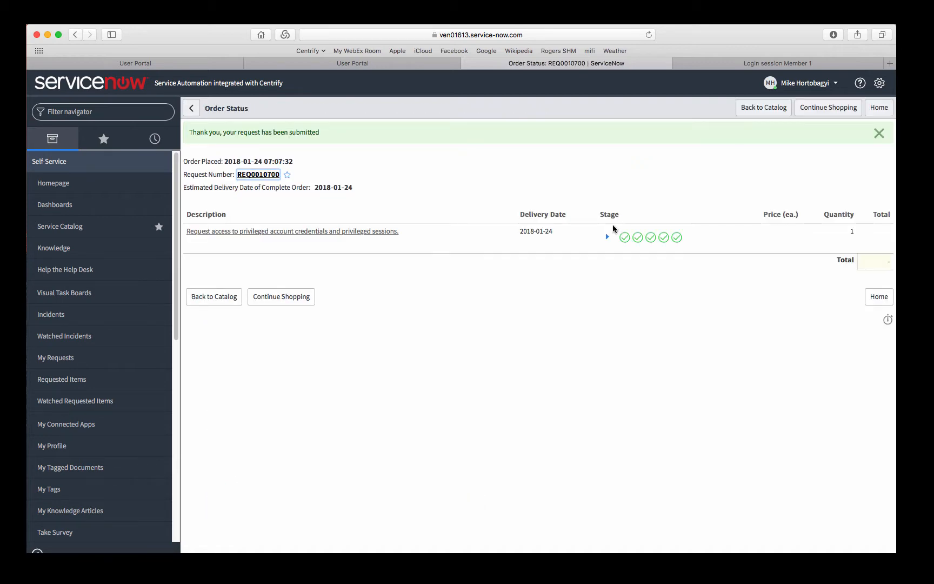
left_click(607, 236)
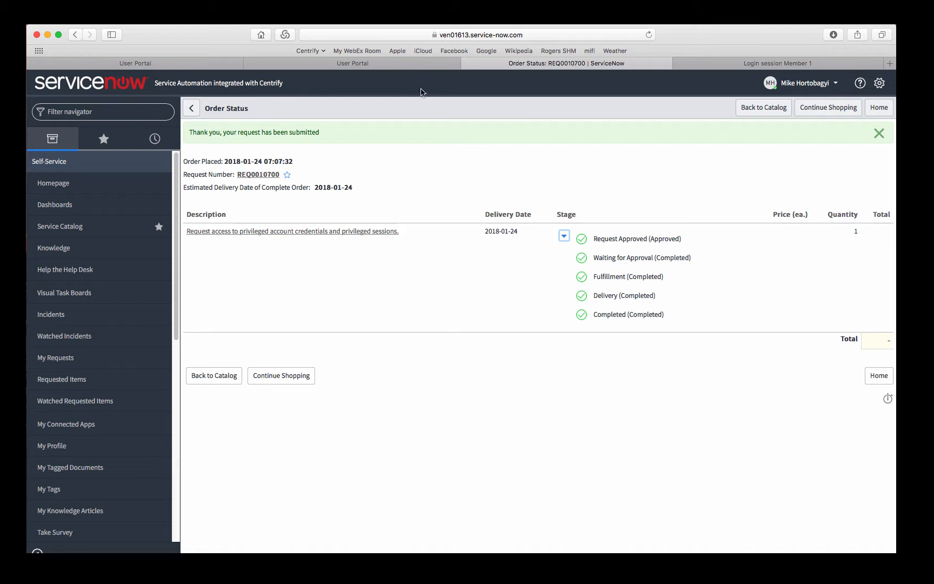
- Go to the Centrify User Portal, switch to the Admin Portal and open the infrastructure systems list
left_click(415, 66)
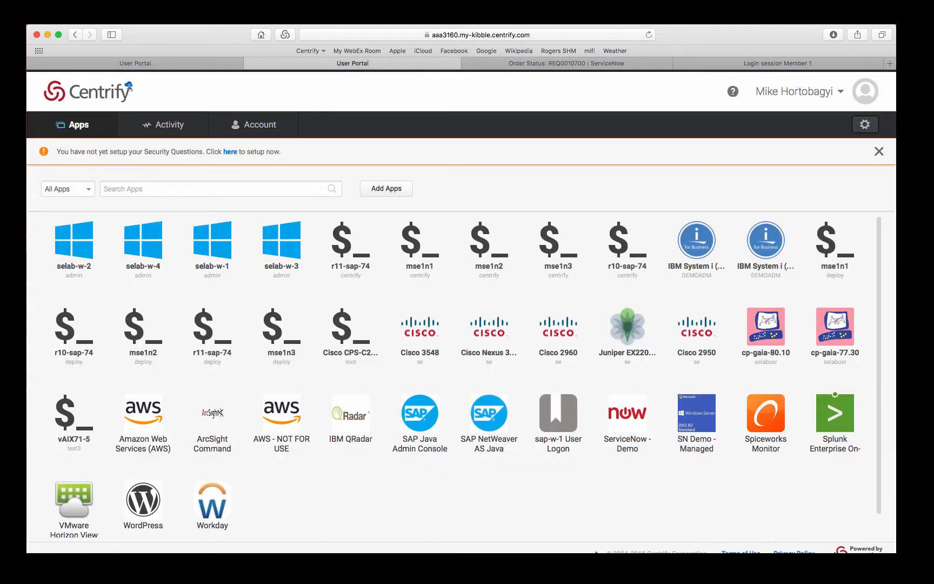
left_click(795, 93)
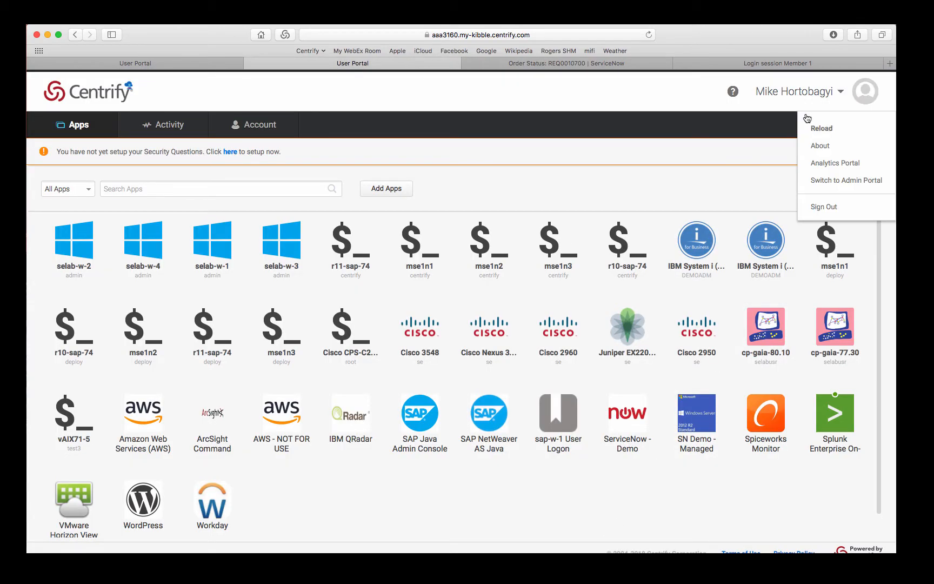
left_click(832, 182)
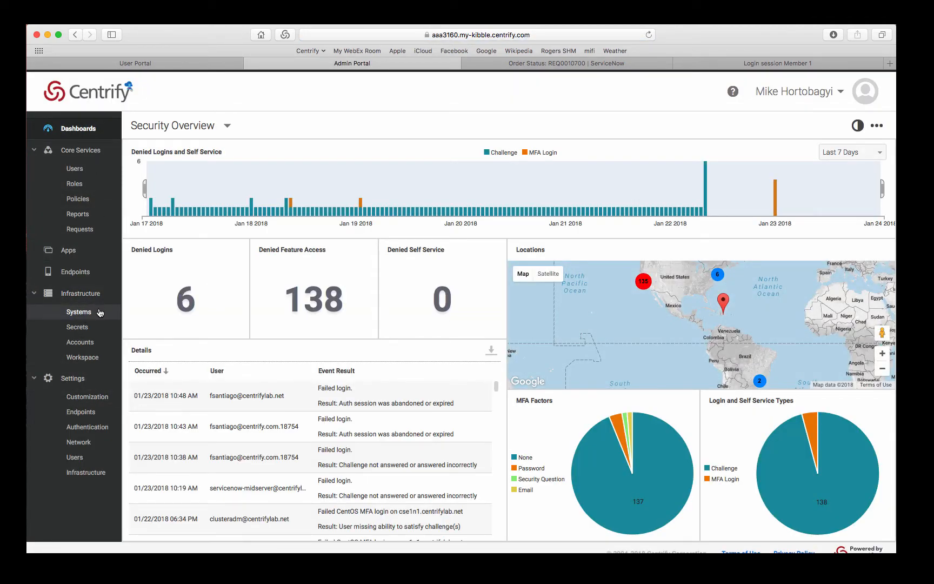
left_click(79, 312)
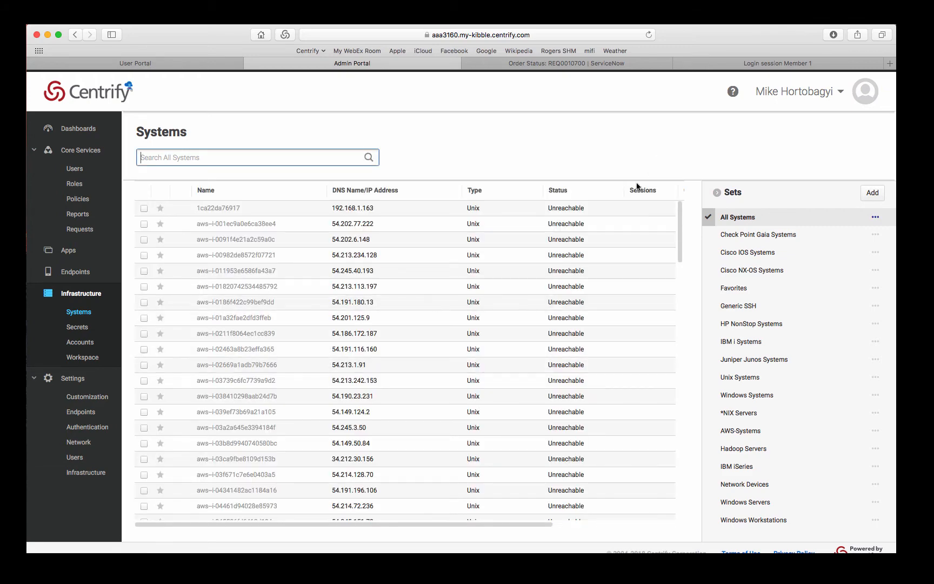
- Open the Member 1 system and display its accounts
left_click_drag(681, 233, 724, 477)
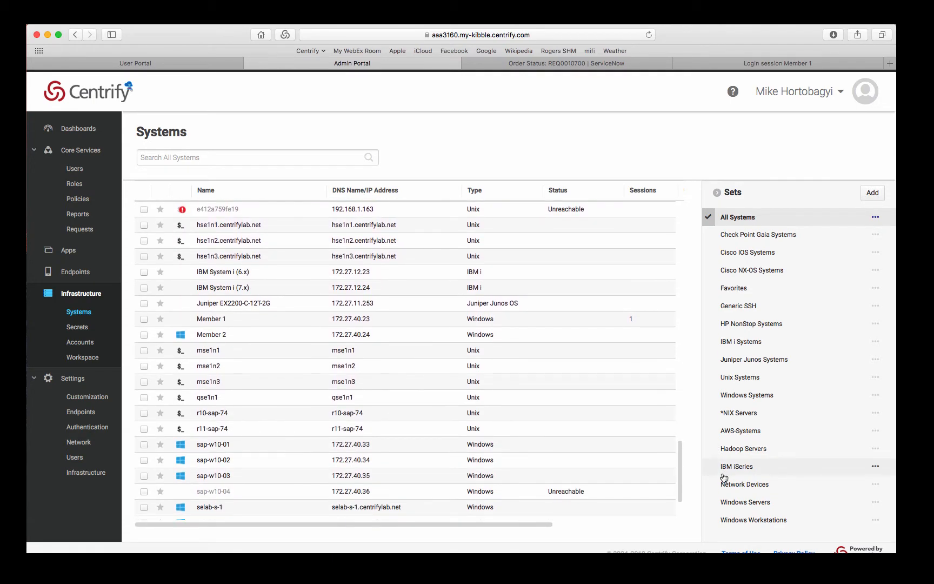
left_click(222, 319)
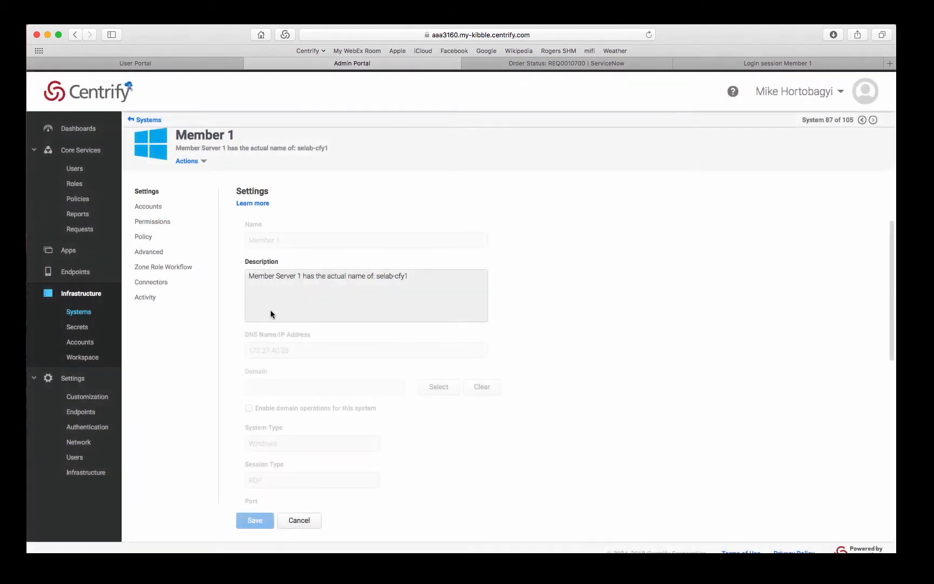
left_click(176, 210)
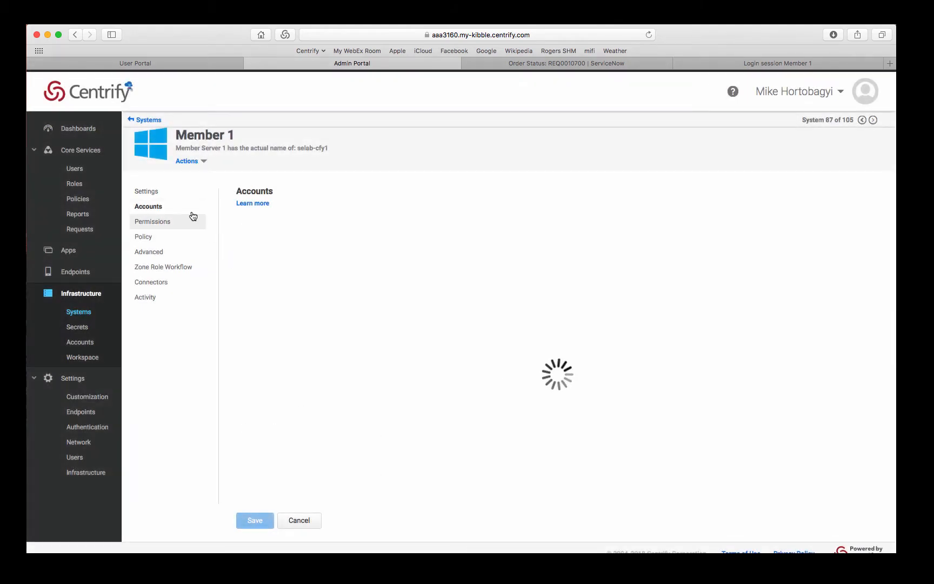
- Check out the managed-acct account with its password shown, and close the checkout dialog
left_click(242, 273)
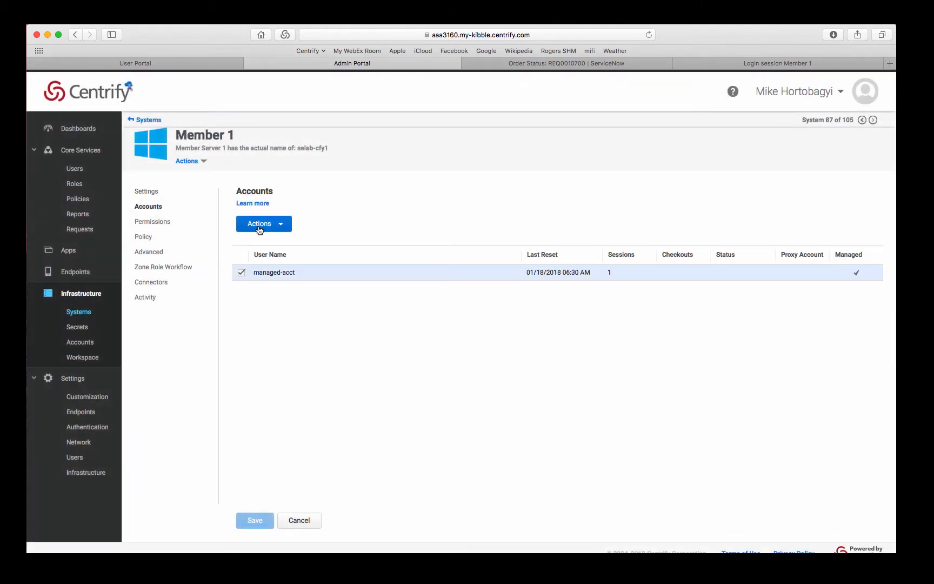
left_click(270, 223)
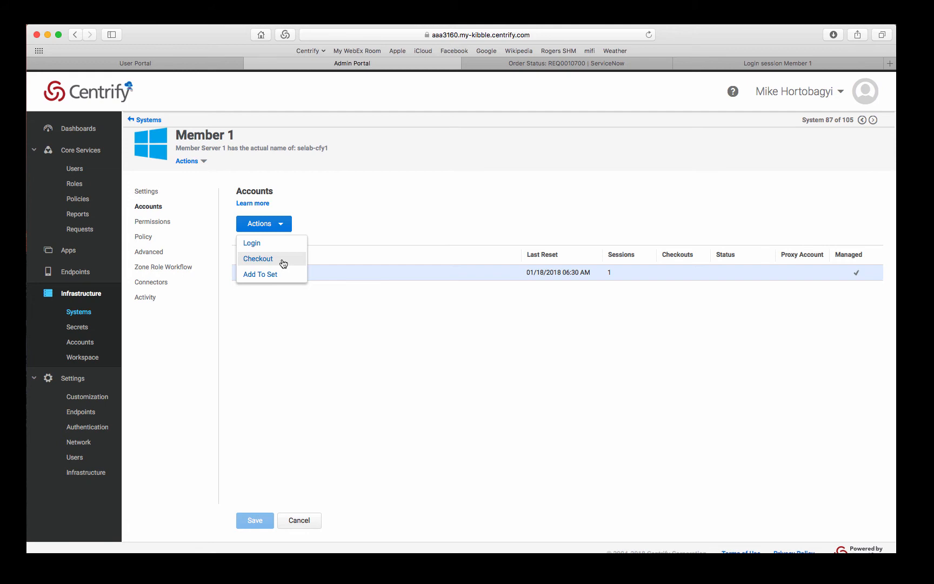
left_click(283, 263)
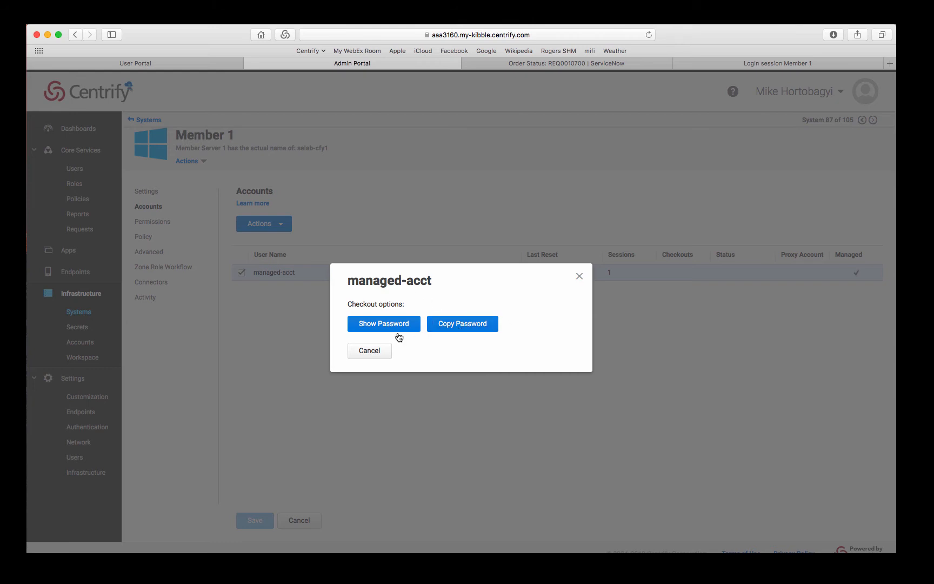
left_click(402, 324)
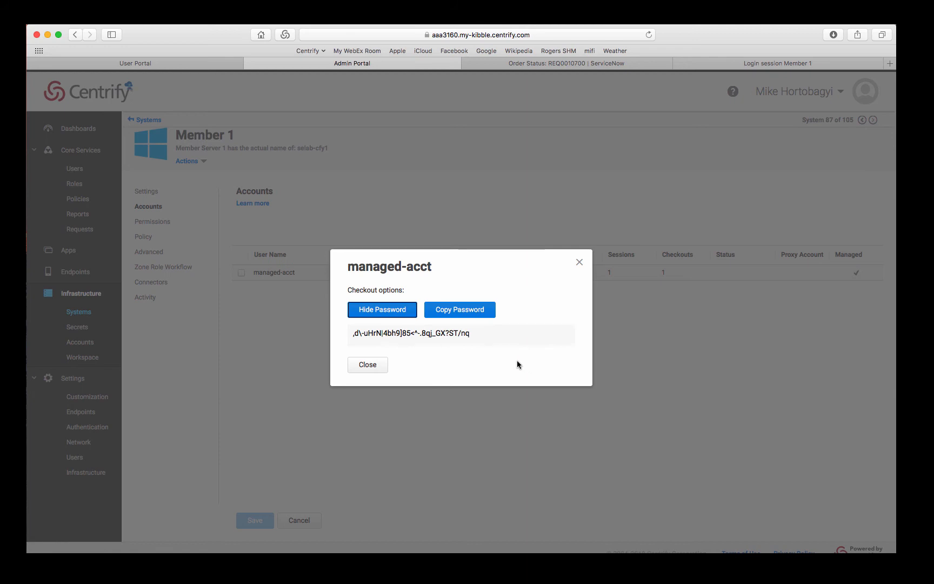
left_click(380, 367)
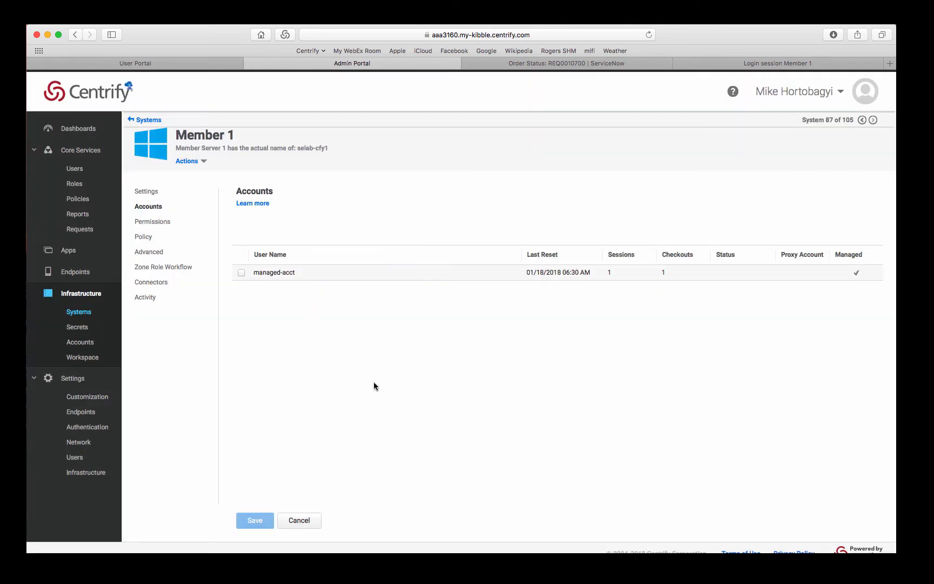